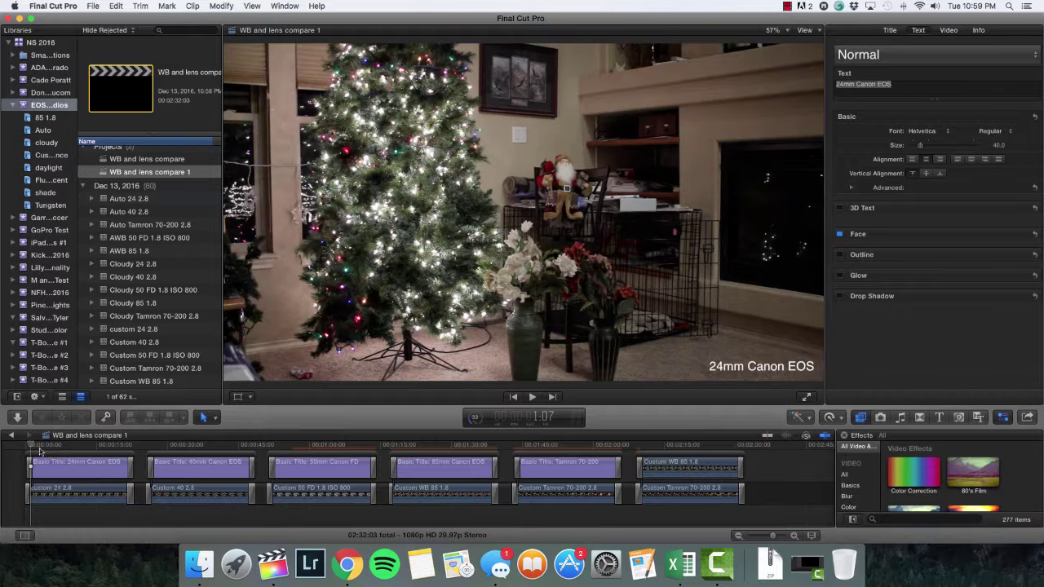
- Scrub the playhead through the lens-comparison clips, previewing shots like the 85mm Canon EOS
{"action": "scroll", "coordinate": [39, 451], "scroll_direction": "up", "scroll_amount": 3}
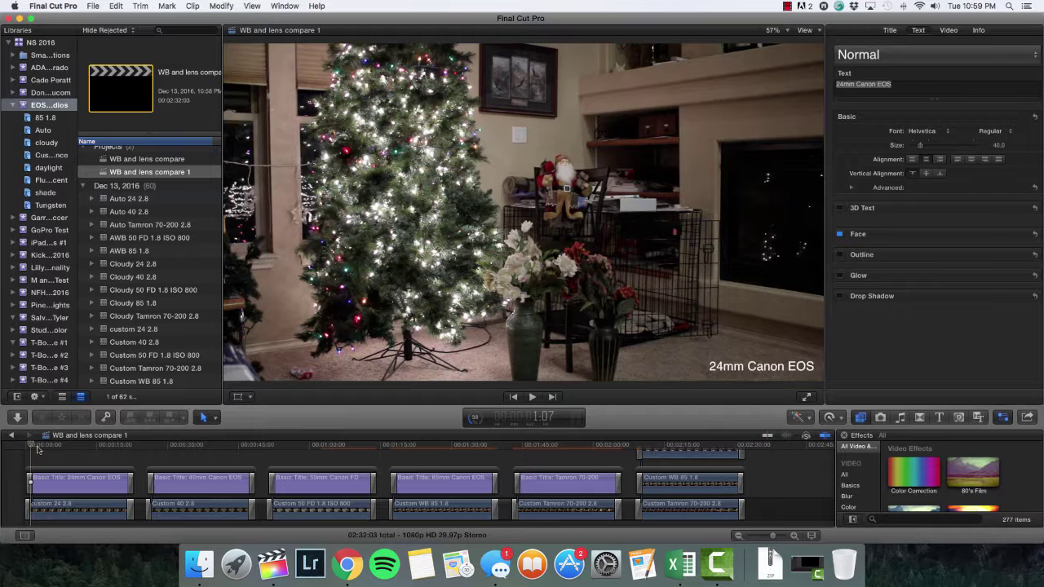
{"action": "left_click_drag", "start_coordinate": [38, 448], "coordinate": [326, 489]}
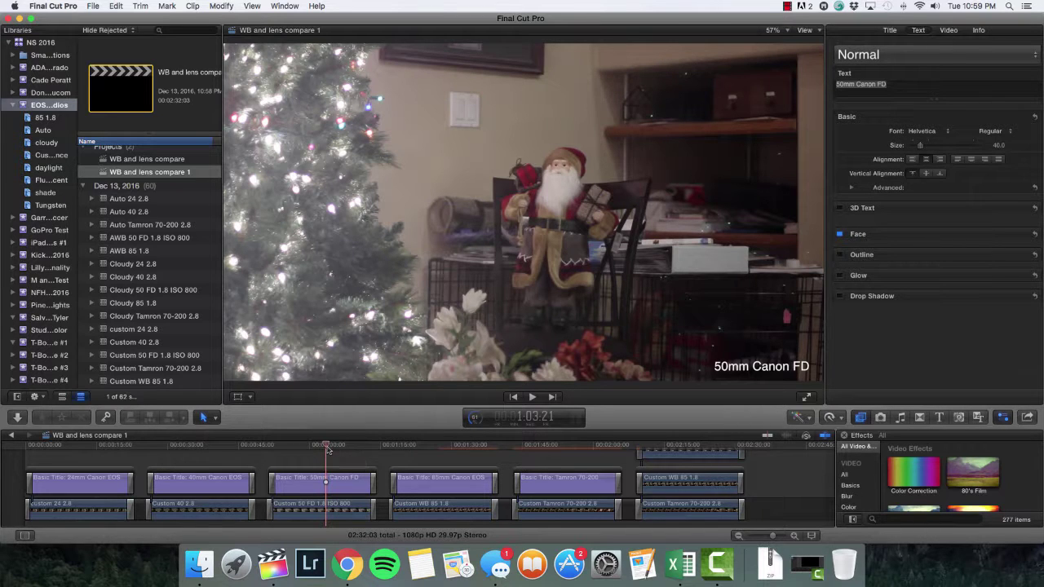
{"action": "left_click", "coordinate": [374, 451]}
{"action": "left_click_drag", "start_coordinate": [373, 451], "coordinate": [442, 455]}
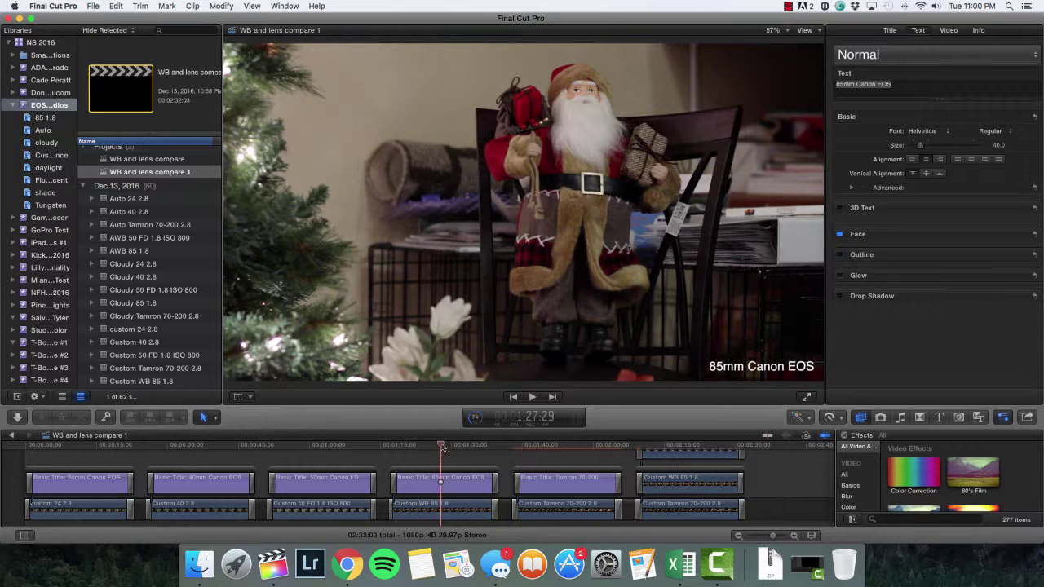
{"action": "left_click_drag", "start_coordinate": [473, 456], "coordinate": [35, 468]}
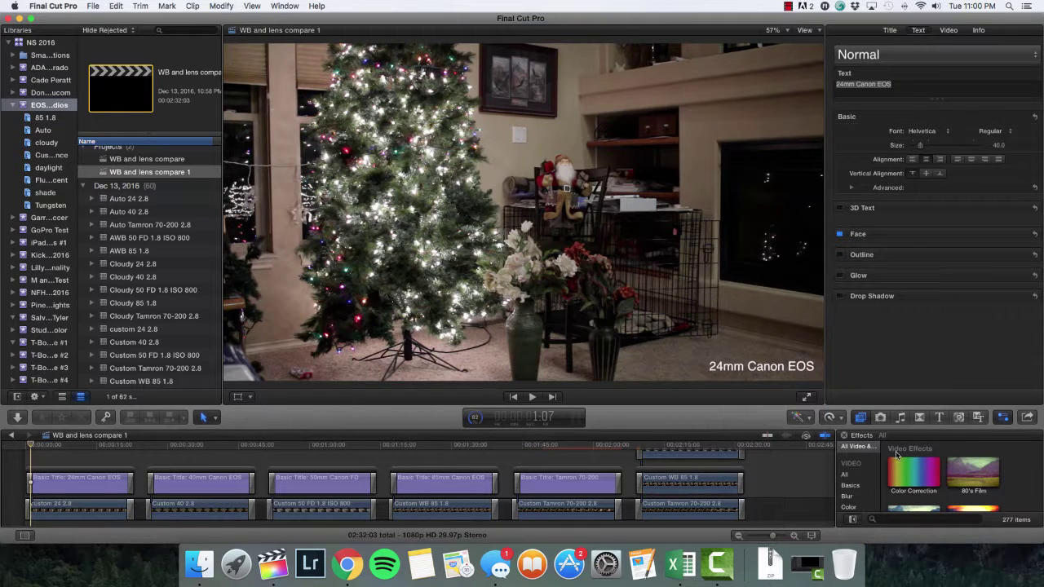
- Apply ColorFinale from the Color Finale category to the first Custom 24 2.8 clip and select it
{"action": "scroll", "coordinate": [896, 455], "scroll_direction": "down", "scroll_amount": 2}
{"action": "scroll", "coordinate": [866, 475], "scroll_direction": "down", "scroll_amount": 3}
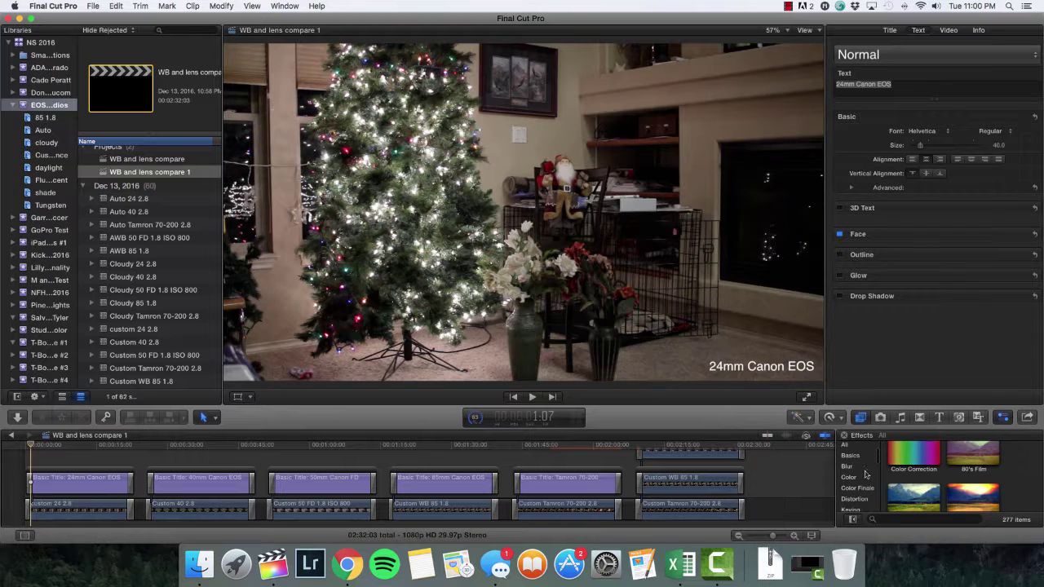
{"action": "left_click", "coordinate": [858, 488]}
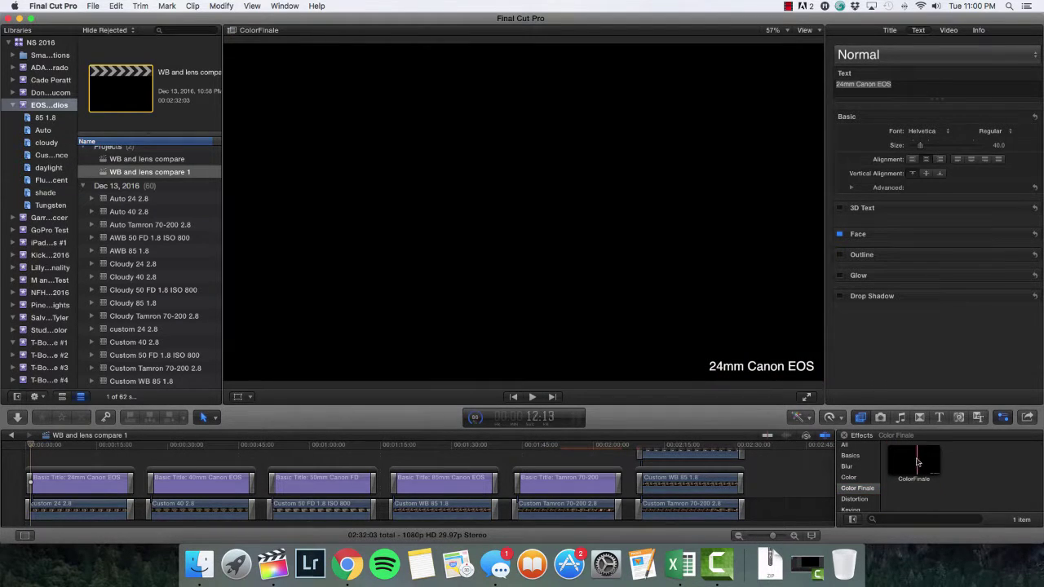
{"action": "left_click_drag", "start_coordinate": [917, 462], "coordinate": [81, 511]}
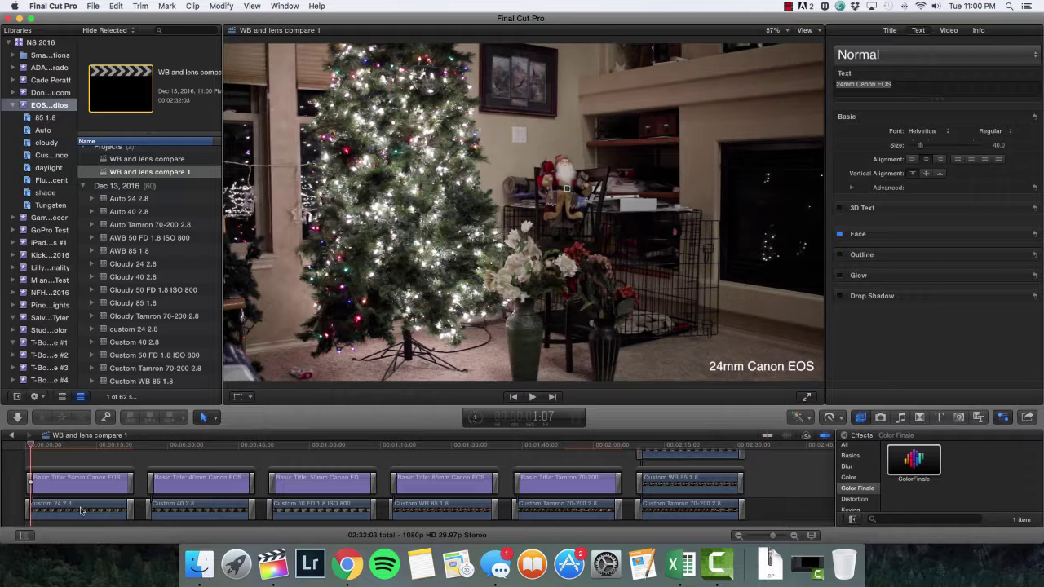
{"action": "left_click", "coordinate": [62, 445]}
{"action": "left_click", "coordinate": [63, 512]}
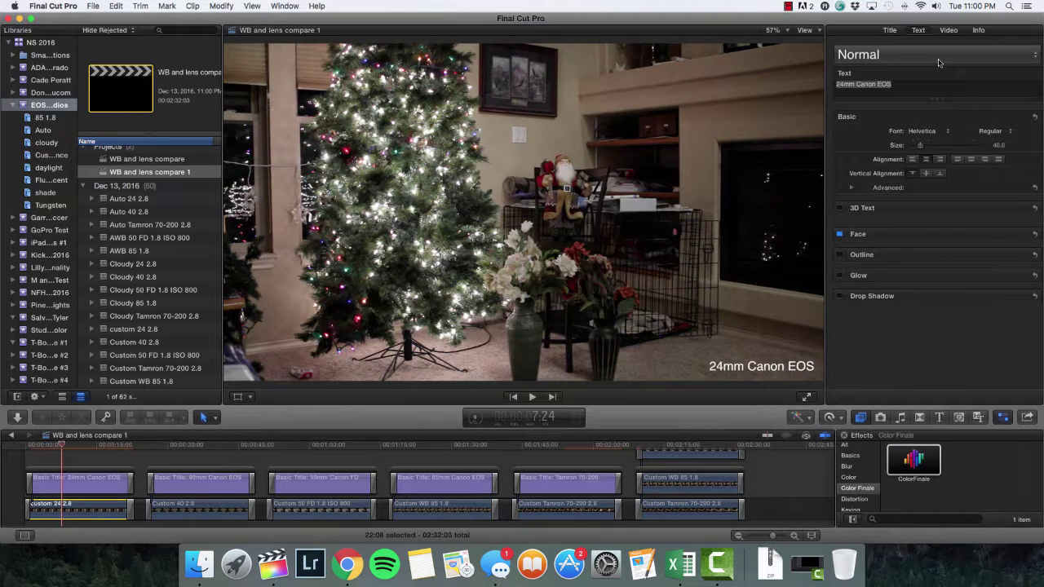
- Add a Color Wheels layer in Color Finale and tint Gain, Gamma and Lift toward warm magenta
{"action": "left_click", "coordinate": [128, 512]}
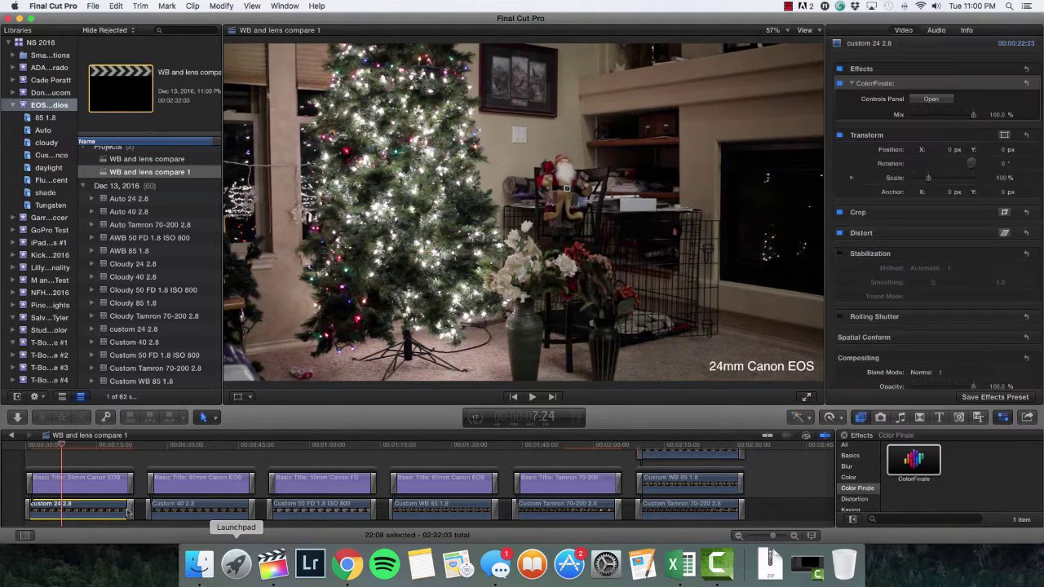
{"action": "left_click", "coordinate": [930, 99]}
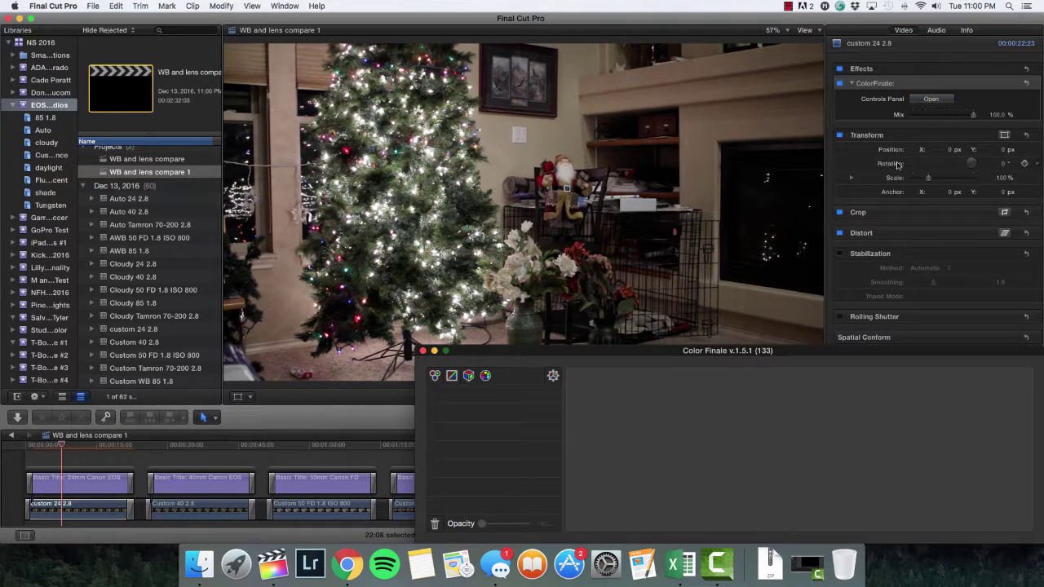
{"action": "left_click", "coordinate": [433, 376]}
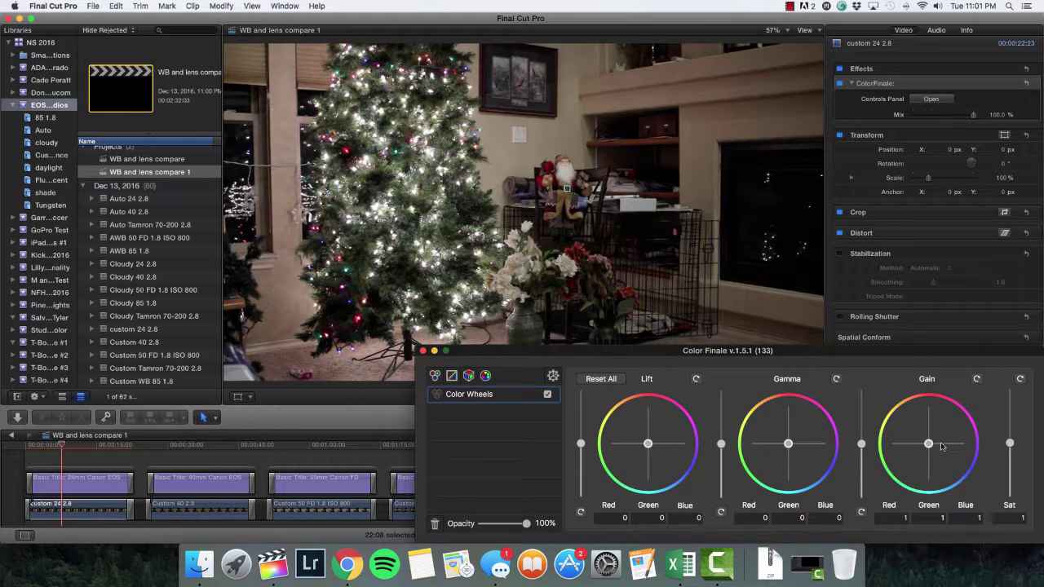
{"action": "left_click_drag", "start_coordinate": [930, 445], "coordinate": [928, 442]}
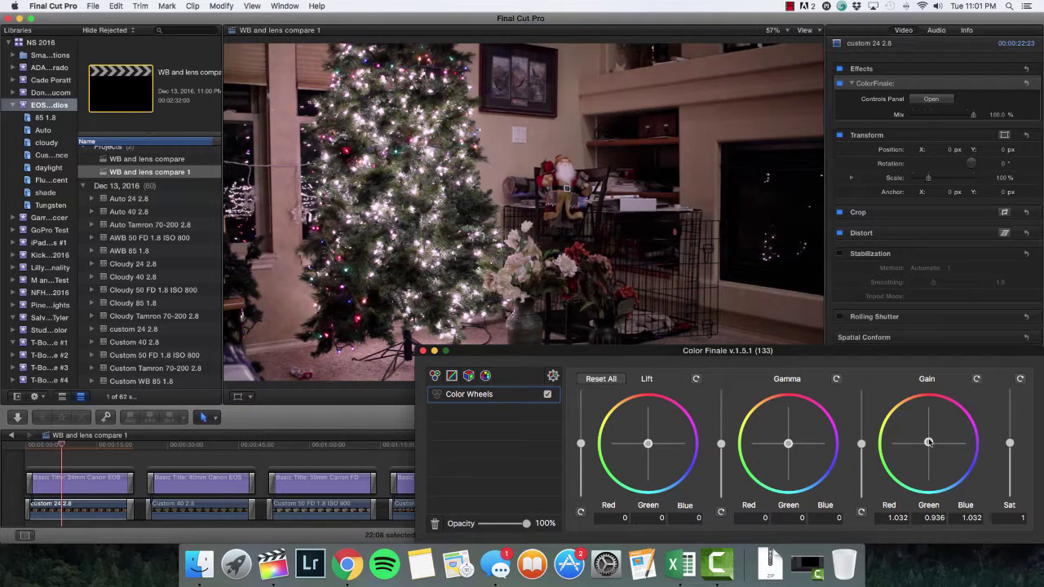
{"action": "left_click_drag", "start_coordinate": [788, 444], "coordinate": [788, 440]}
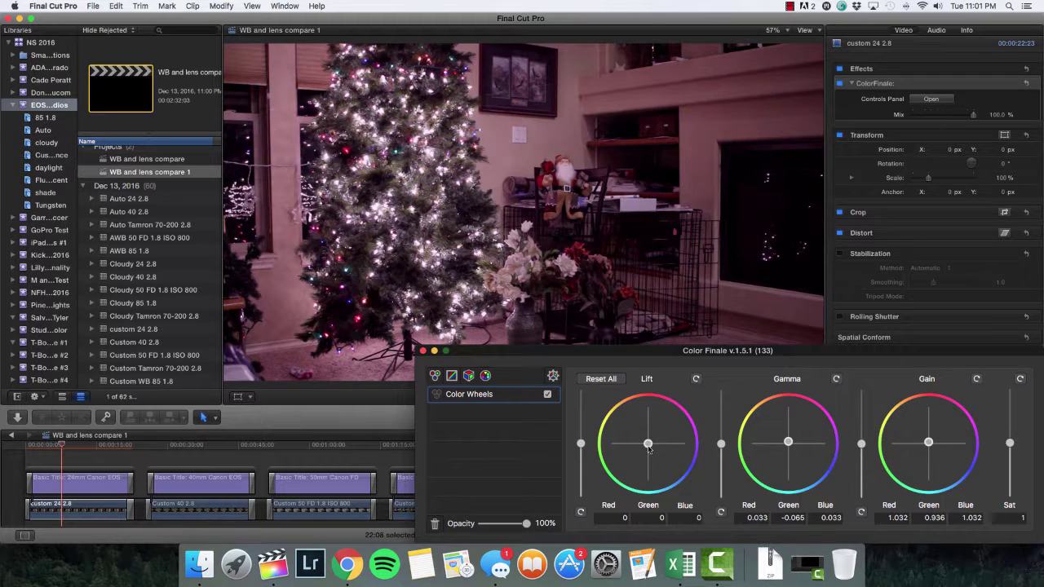
{"action": "left_click_drag", "start_coordinate": [648, 444], "coordinate": [647, 443]}
- Turn on the viewer's video scopes and switch the scope type to Luma
{"action": "left_click", "coordinate": [805, 30]}
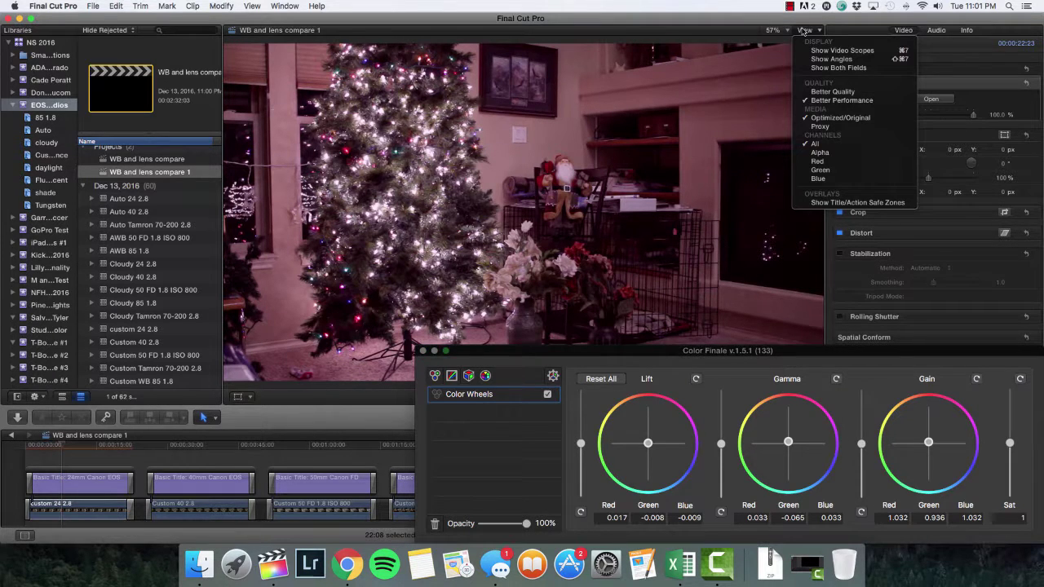
{"action": "left_click", "coordinate": [818, 51]}
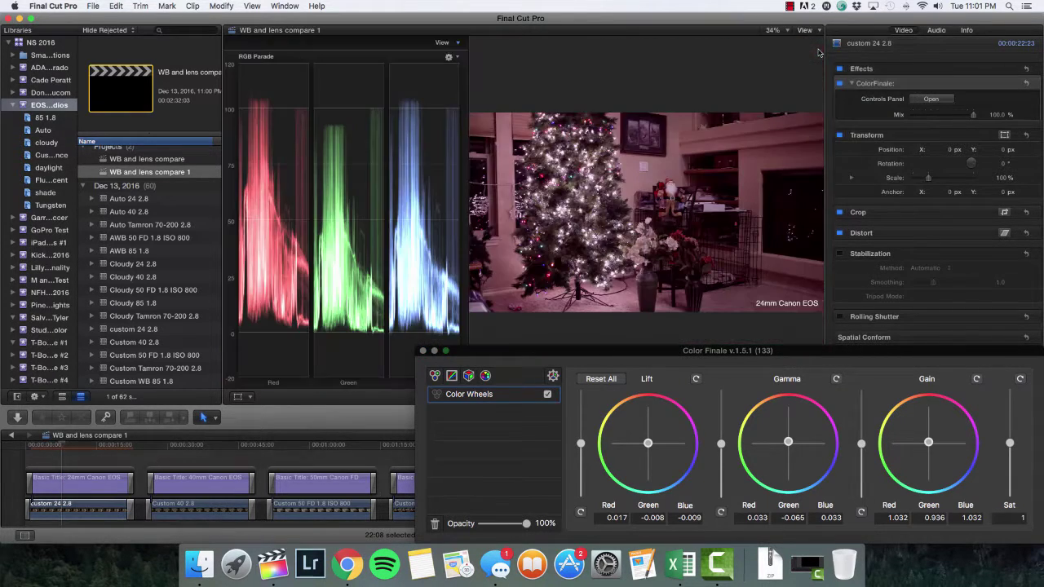
{"action": "left_click", "coordinate": [456, 57]}
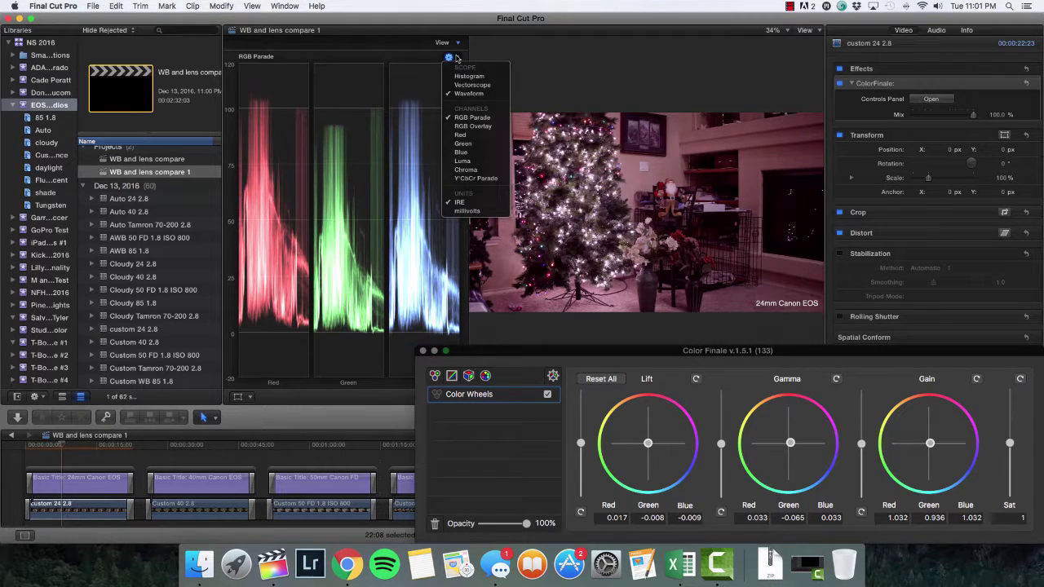
{"action": "left_click", "coordinate": [488, 163]}
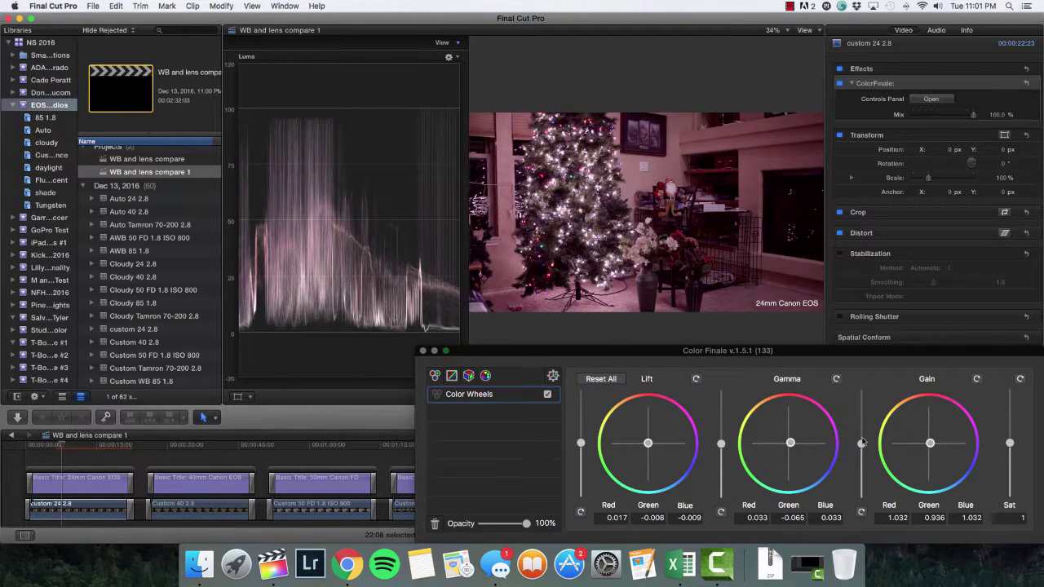
- Raise the Gain and Gamma master sliders, lower Lift slightly, then reselect the custom 24 2.8 clip
{"action": "left_click_drag", "start_coordinate": [862, 443], "coordinate": [862, 448]}
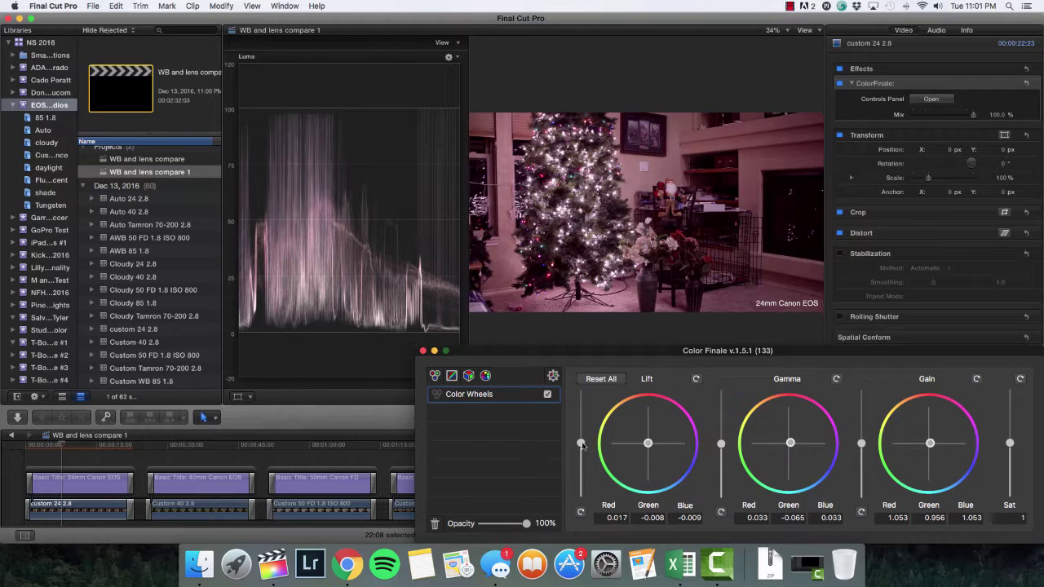
{"action": "left_click_drag", "start_coordinate": [581, 444], "coordinate": [582, 447]}
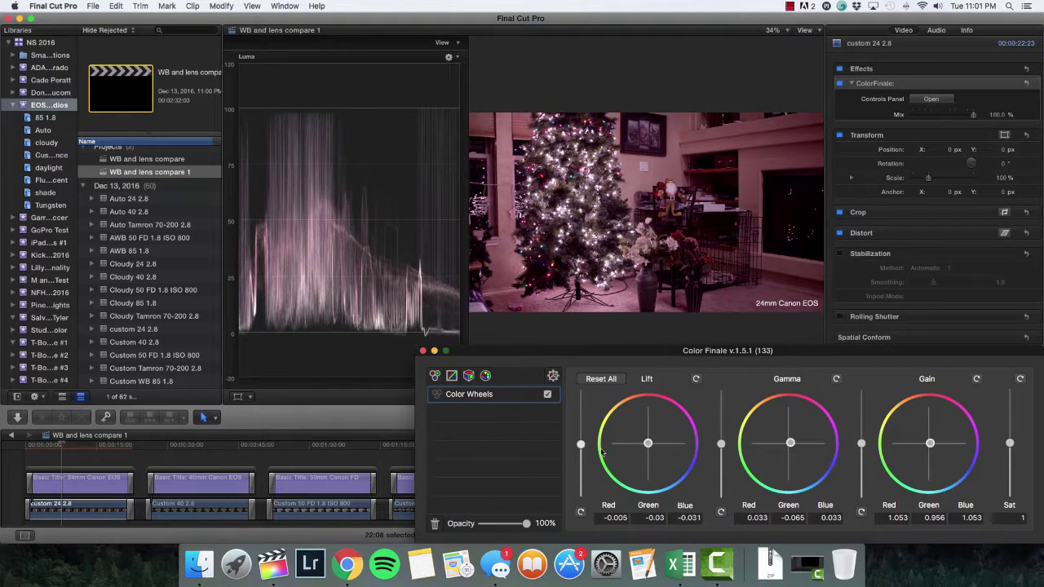
{"action": "left_click_drag", "start_coordinate": [721, 446], "coordinate": [723, 444]}
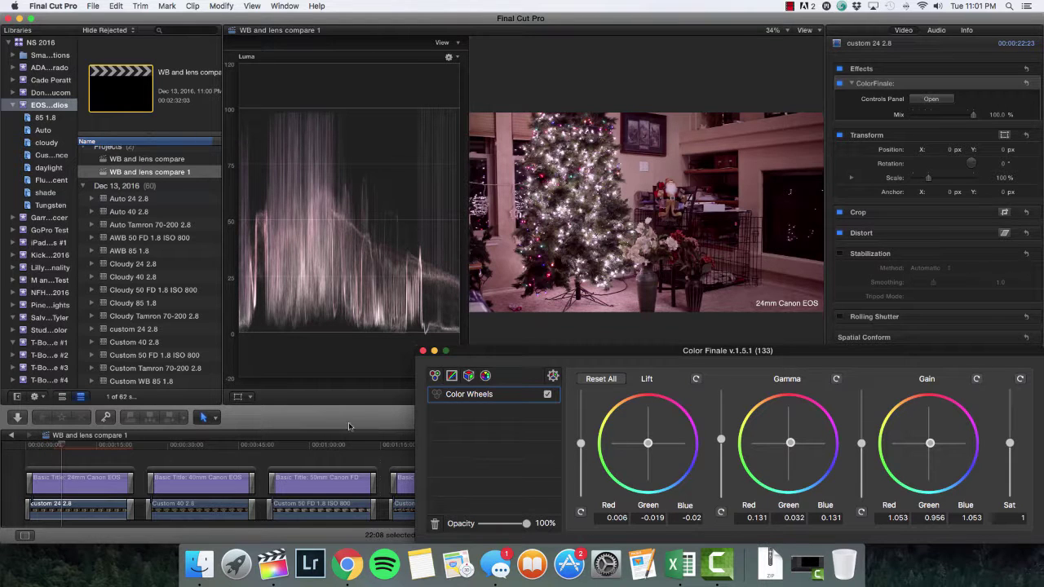
{"action": "left_click", "coordinate": [201, 449]}
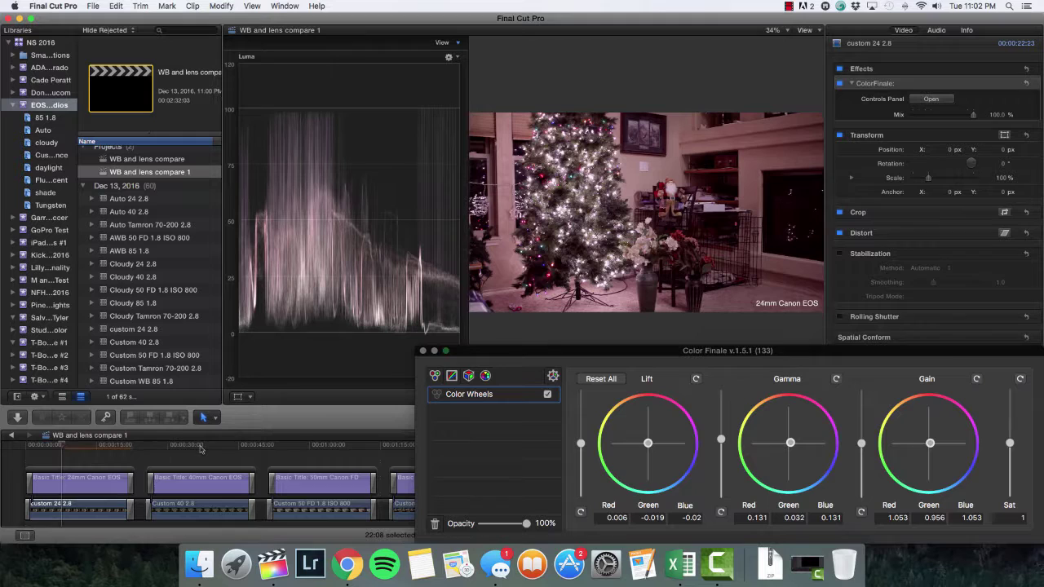
{"action": "left_click", "coordinate": [74, 506]}
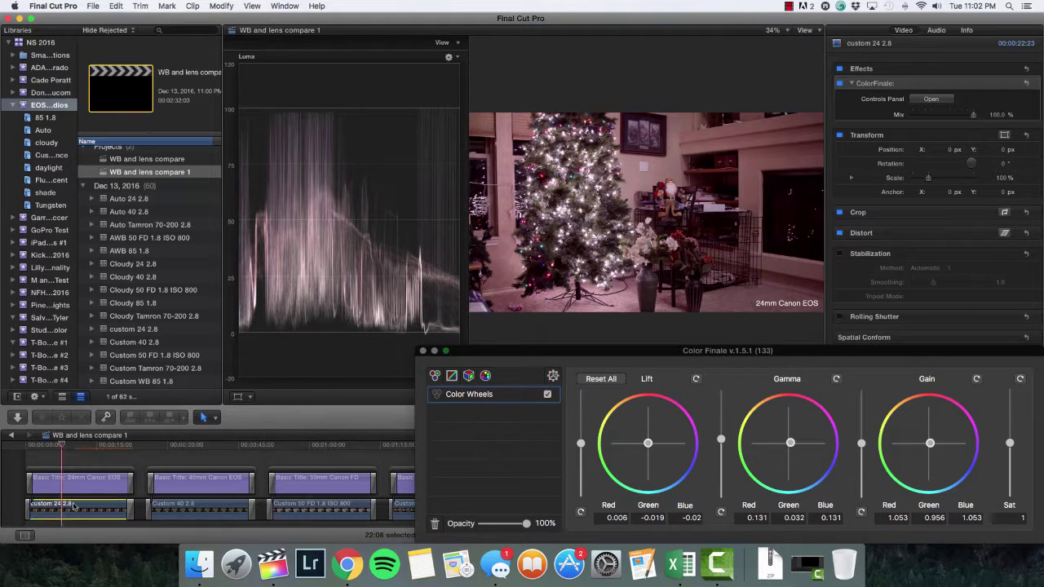
{"action": "left_click", "coordinate": [423, 352]}
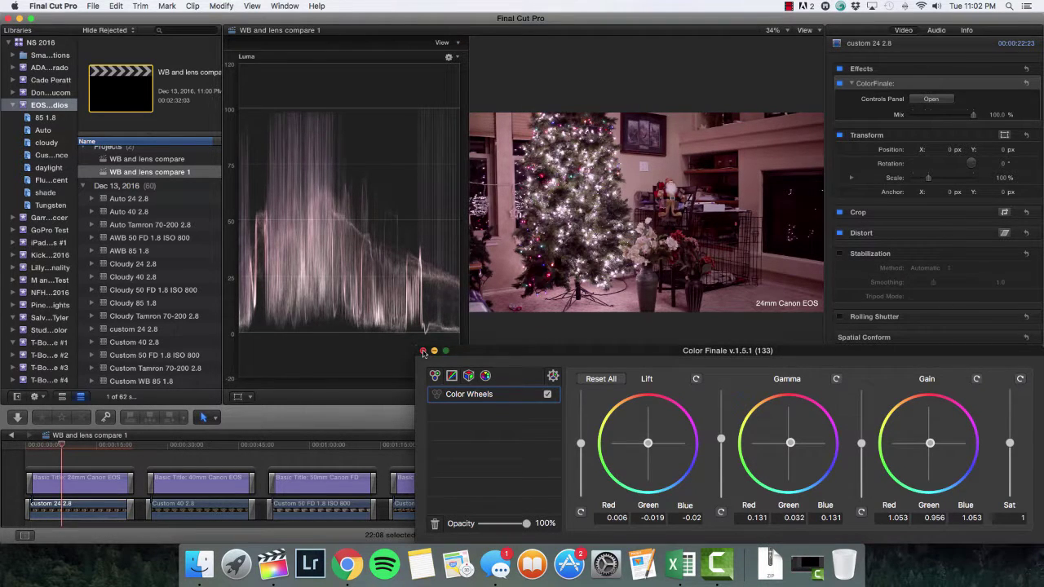
- Close the Color Finale window and copy the graded custom 24 2.8 clip
{"action": "left_click", "coordinate": [423, 351]}
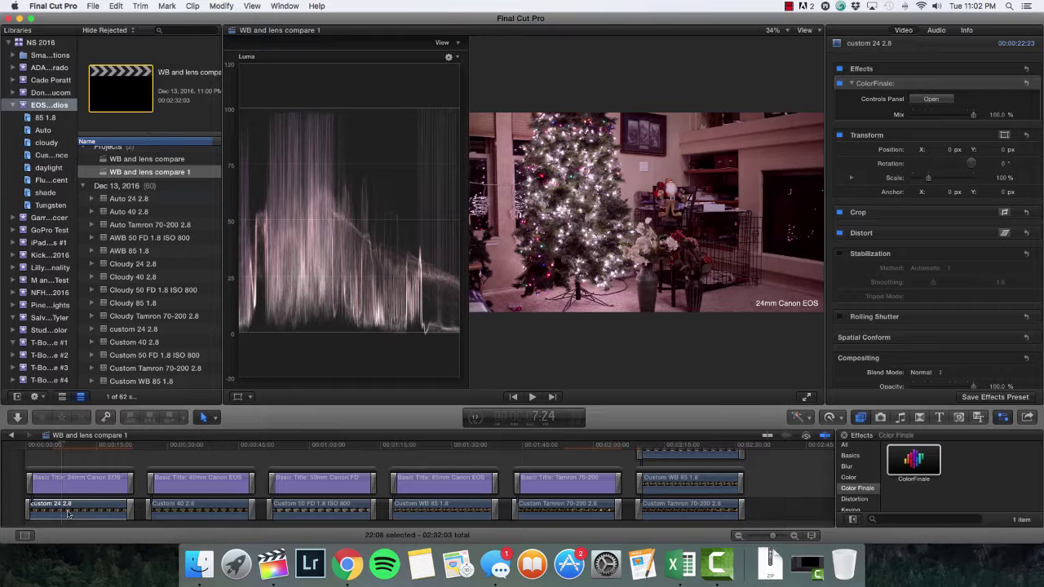
{"action": "key", "text": "super+c"}
{"action": "key", "text": "super+shift+v"}
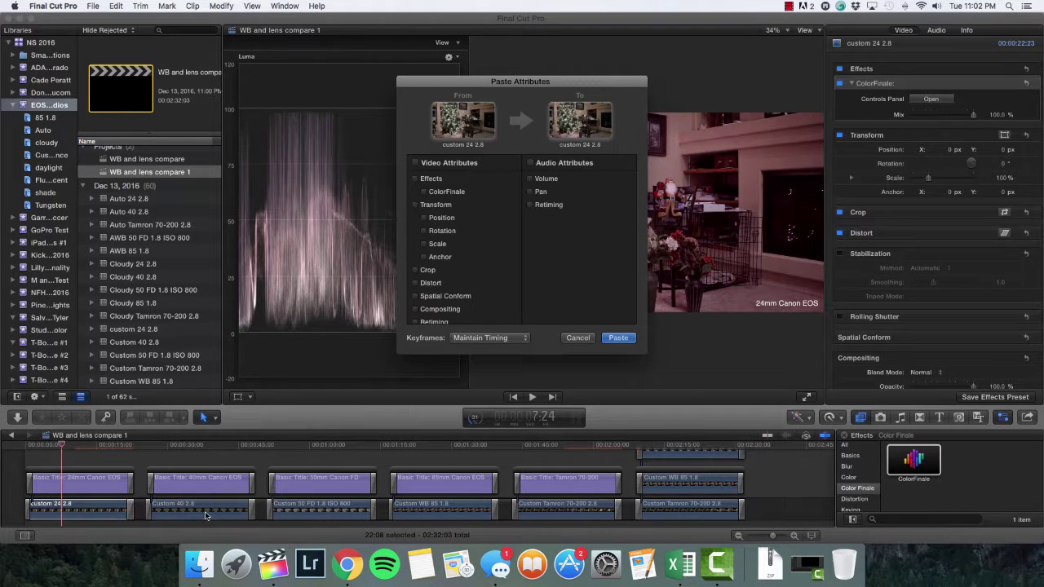
{"action": "left_click", "coordinate": [574, 338]}
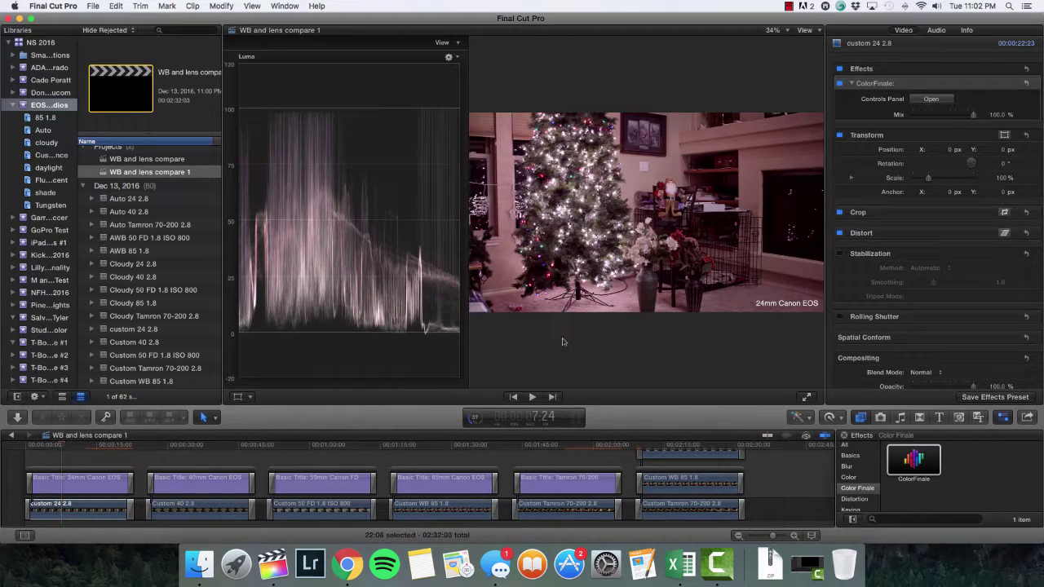
- Paste the ColorFinale attribute onto Custom 40 2.8, 50 FD 1.8 ISO 800, WB 85 1.8 and Tamron 70-200 2.8
{"action": "left_click", "coordinate": [214, 510]}
{"action": "left_click", "coordinate": [320, 511], "text": "super"}
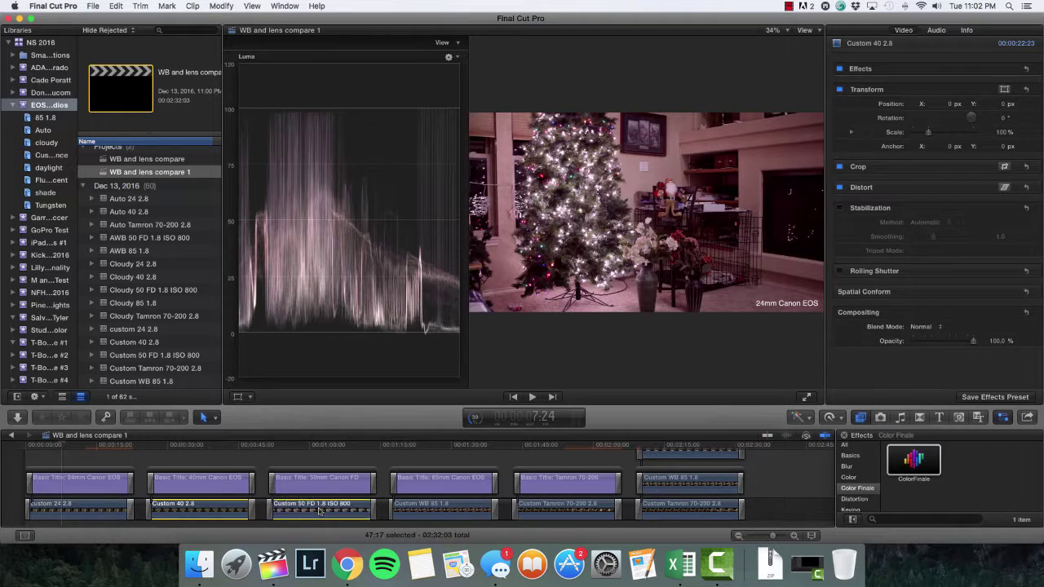
{"action": "left_click", "coordinate": [431, 511], "text": "super"}
{"action": "left_click", "coordinate": [538, 510], "text": "super"}
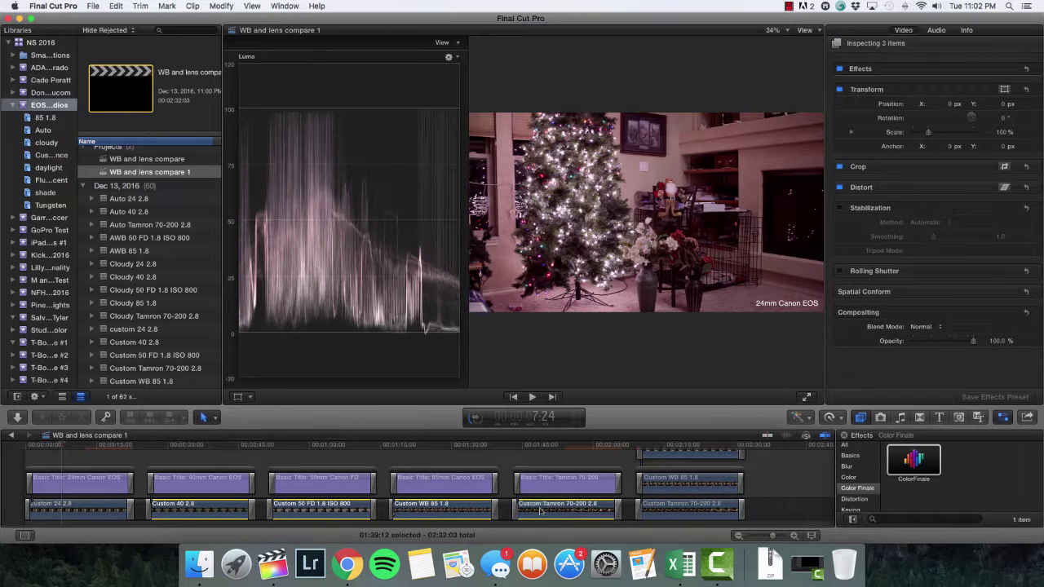
{"action": "key", "text": "shift+super+v"}
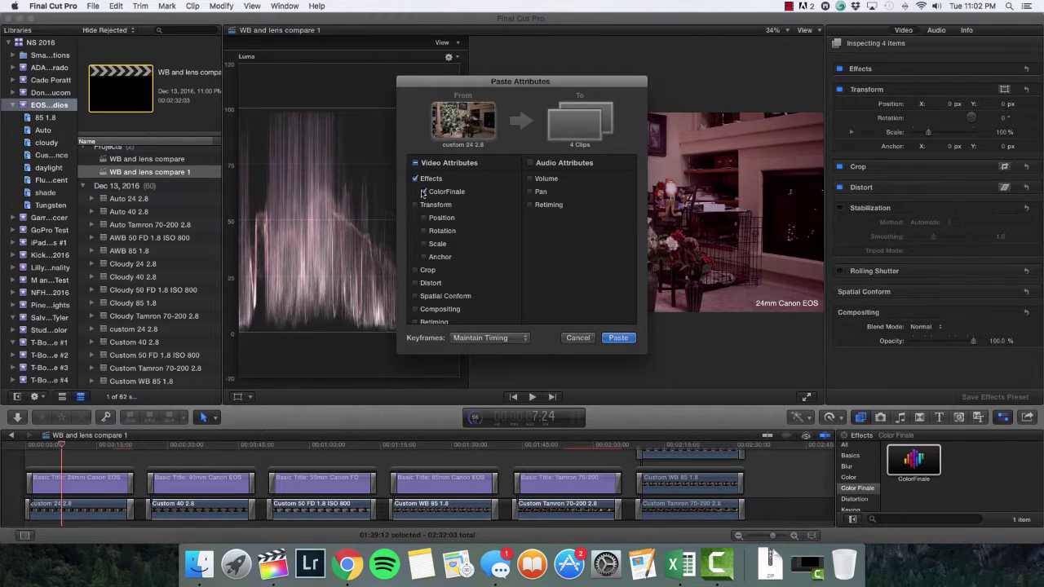
{"action": "left_click", "coordinate": [619, 338]}
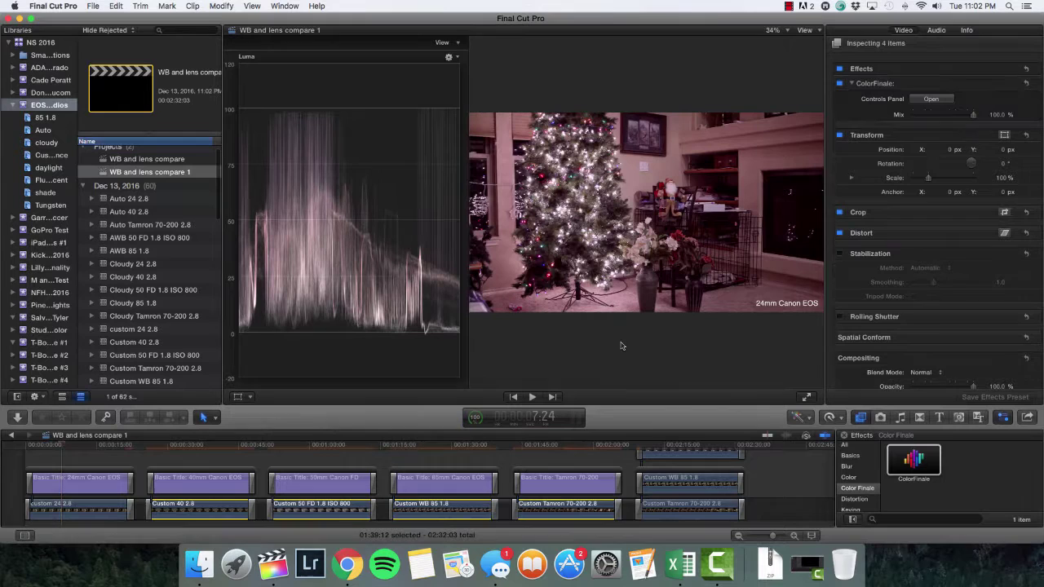
- Scrub through the newly graded clips, then select only the Custom Tamron 70-200 2.8 clip
{"action": "left_click_drag", "start_coordinate": [140, 451], "coordinate": [581, 470]}
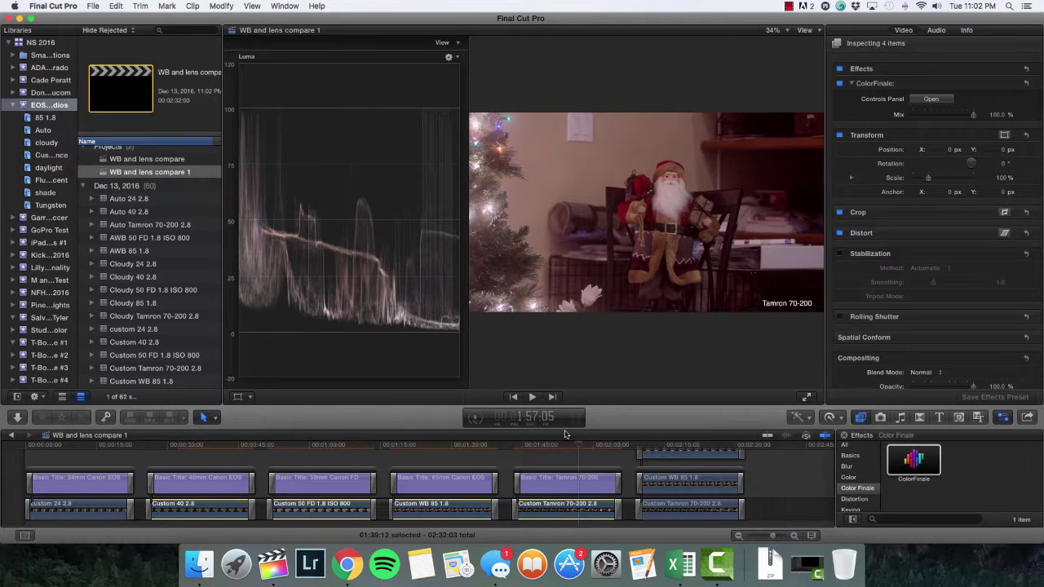
{"action": "left_click", "coordinate": [562, 447]}
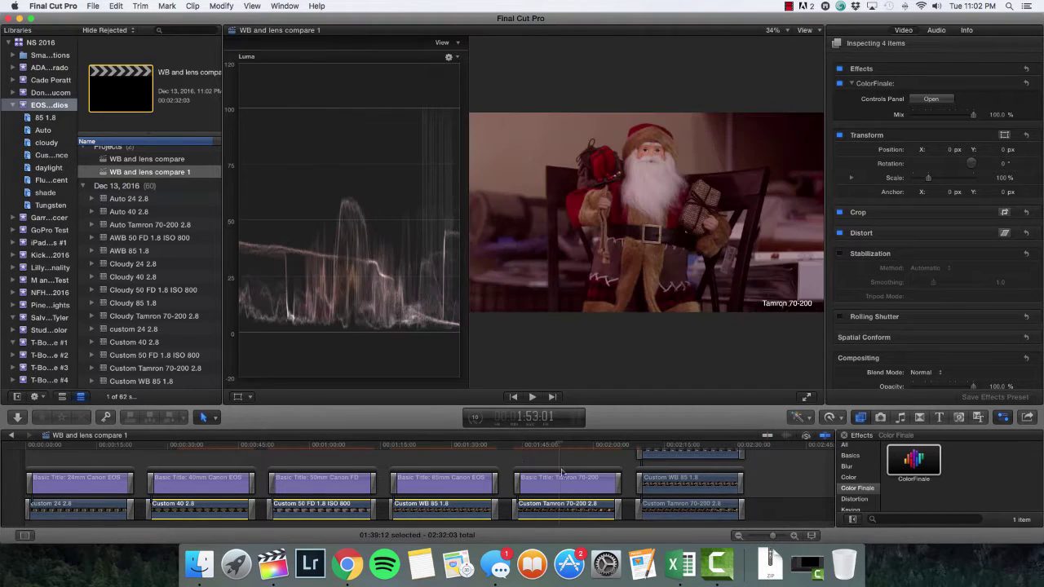
{"action": "left_click", "coordinate": [633, 514]}
{"action": "left_click", "coordinate": [589, 512]}
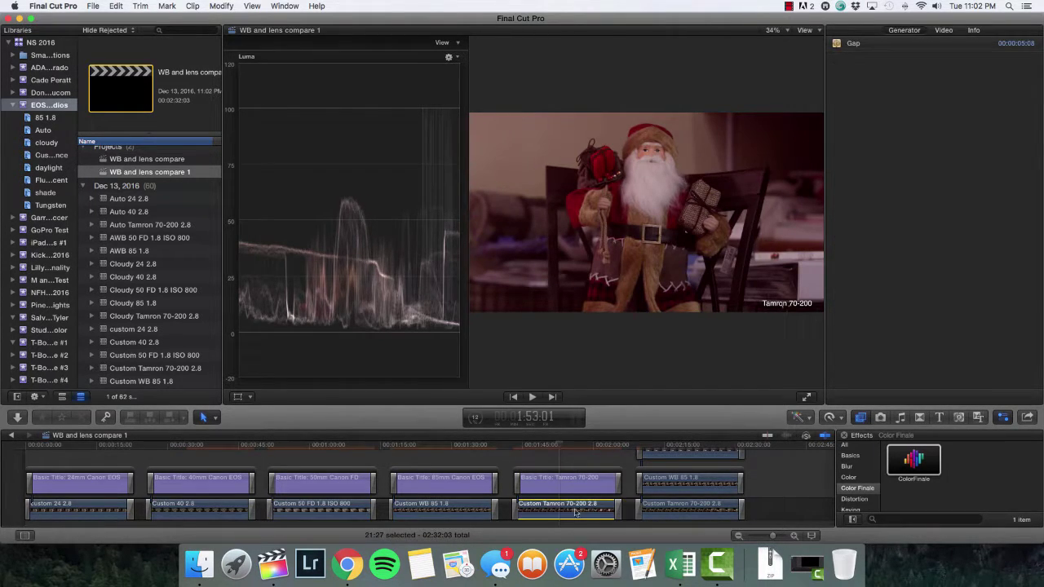
{"action": "left_click", "coordinate": [568, 446]}
- Push the Tamron clip's Color Finale Gain wheel toward red, then close the Color Finale window
{"action": "left_click", "coordinate": [934, 98]}
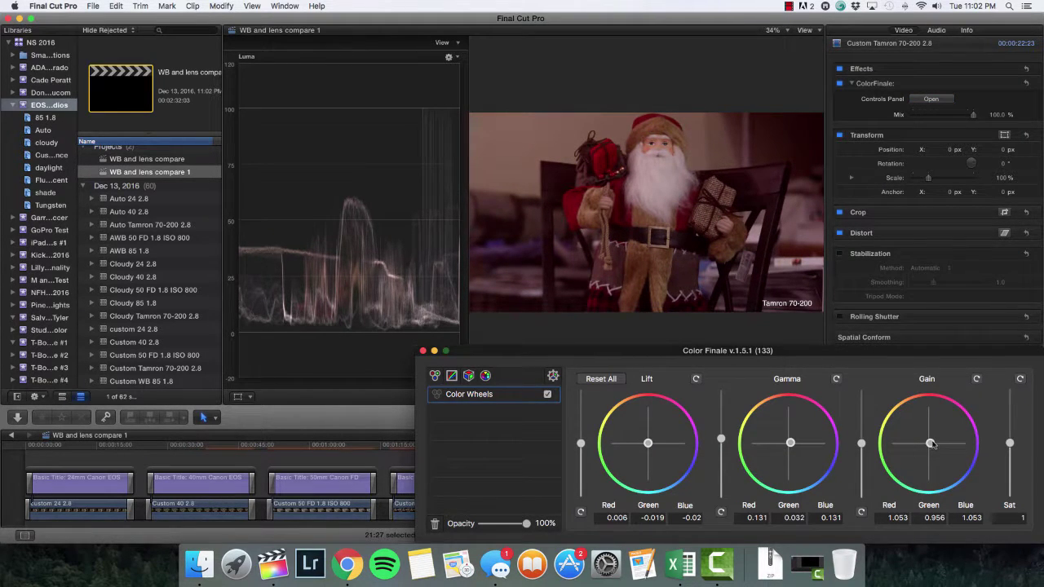
{"action": "mouse_move", "coordinate": [931, 443]}
{"action": "left_mouse_down"}
{"action": "mouse_move", "coordinate": [932, 452]}
{"action": "mouse_move", "coordinate": [929, 438]}
{"action": "left_mouse_up"}
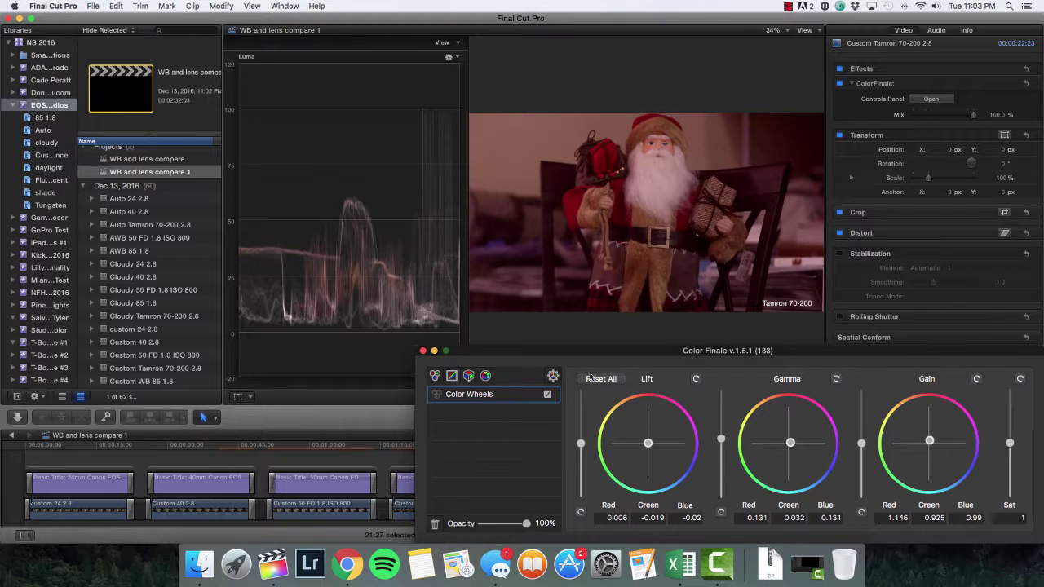
{"action": "left_click", "coordinate": [423, 351]}
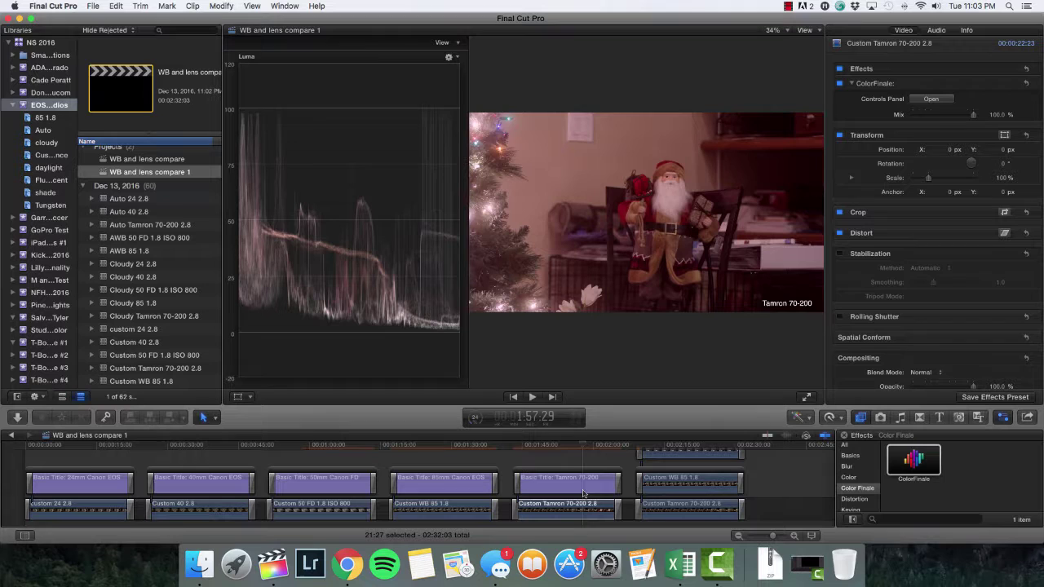
- Hide the Luma video scope with Cmd-7 so the viewer fills the space
{"action": "left_click", "coordinate": [460, 44]}
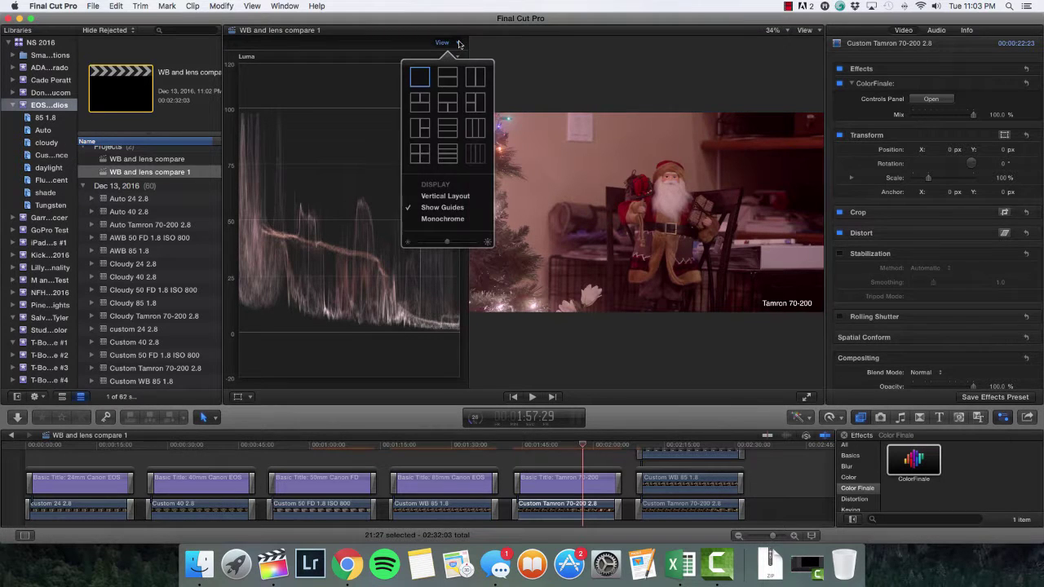
{"action": "left_click", "coordinate": [459, 44]}
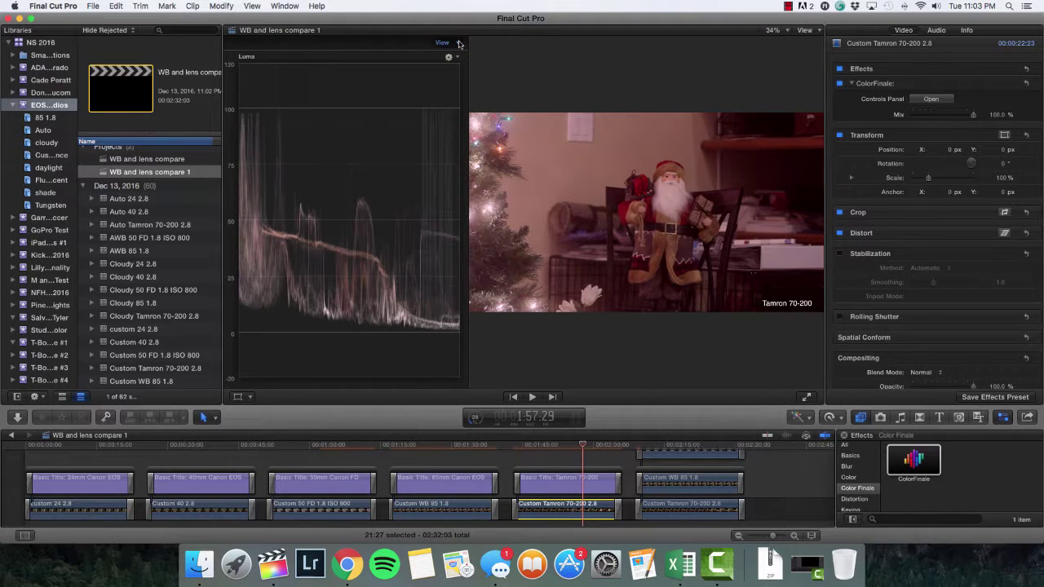
{"action": "key", "text": "super+7"}
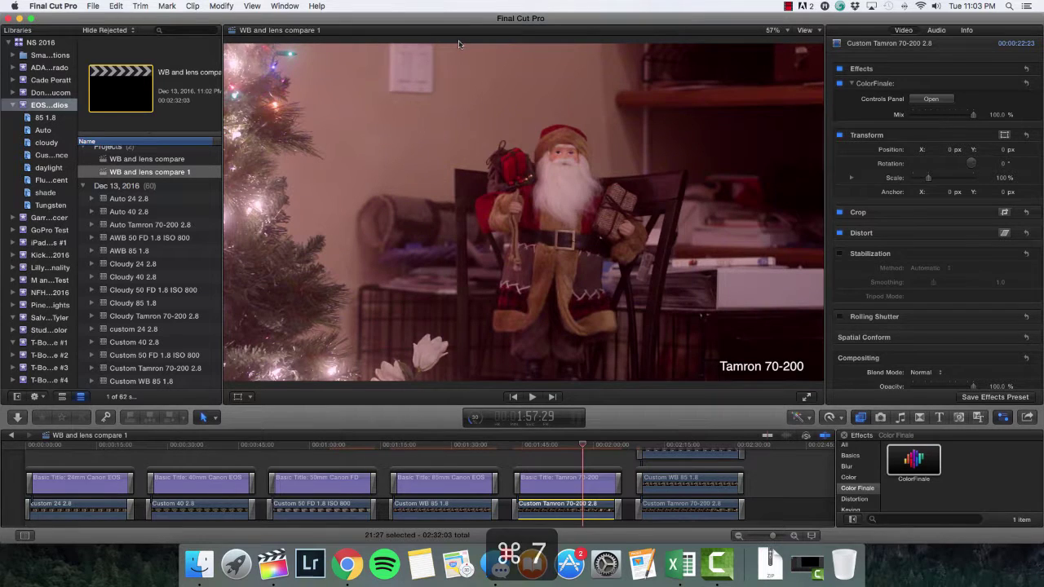
- Scrub from the opening 24mm Canon EOS clip to the 40mm Canon EOS clip
{"action": "left_click", "coordinate": [79, 445]}
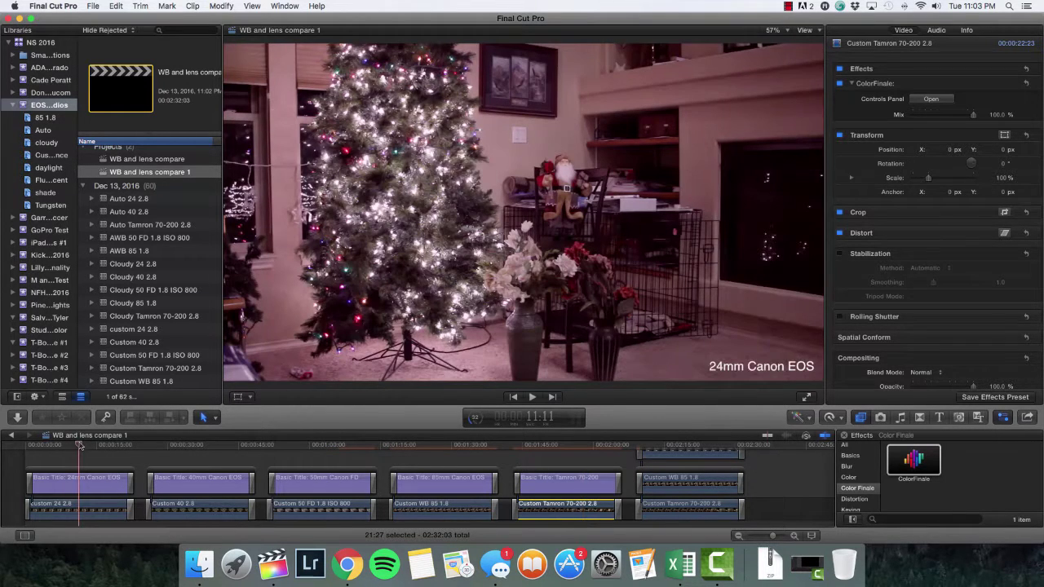
{"action": "mouse_move", "coordinate": [79, 445]}
{"action": "left_mouse_down"}
{"action": "mouse_move", "coordinate": [58, 446]}
{"action": "mouse_move", "coordinate": [75, 448]}
{"action": "left_mouse_up"}
{"action": "left_click_drag", "start_coordinate": [75, 447], "coordinate": [214, 455]}
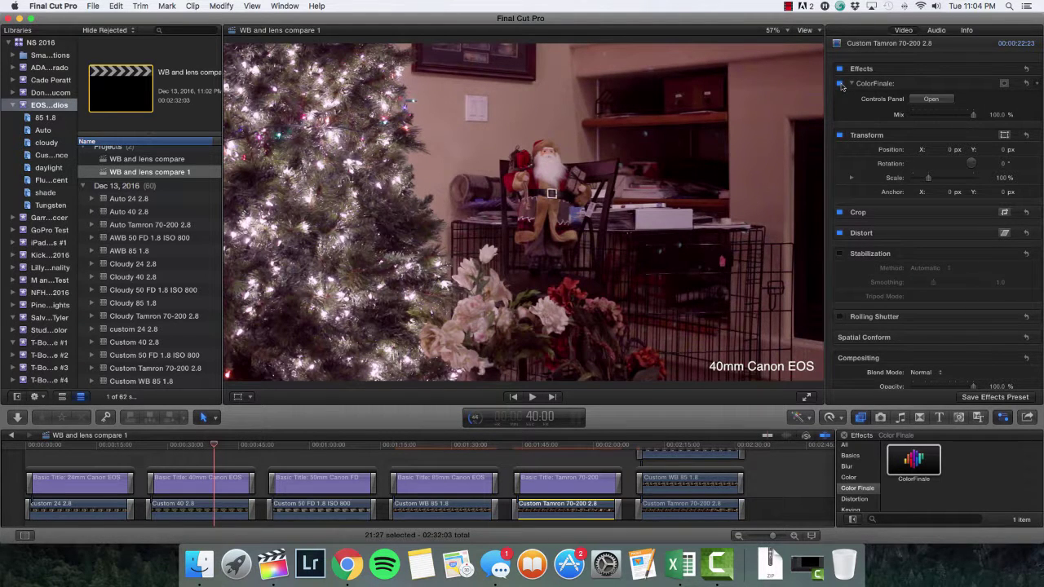
- Toggle ColorFinale off and back on to compare, including on the Custom 40 2.8 clip
{"action": "left_click", "coordinate": [840, 84]}
{"action": "left_click", "coordinate": [840, 84]}
{"action": "left_click", "coordinate": [198, 509]}
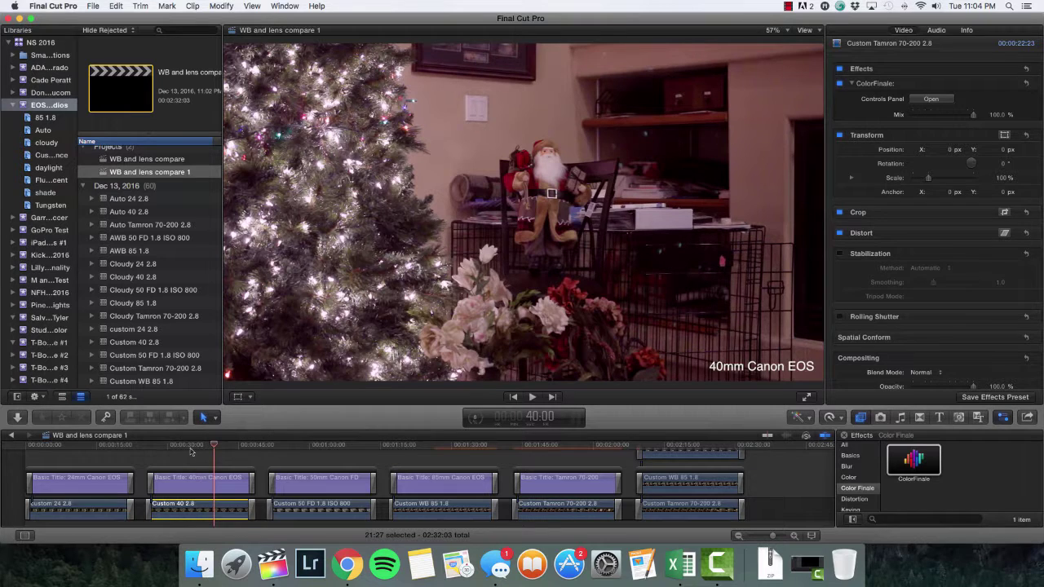
{"action": "left_click", "coordinate": [186, 446]}
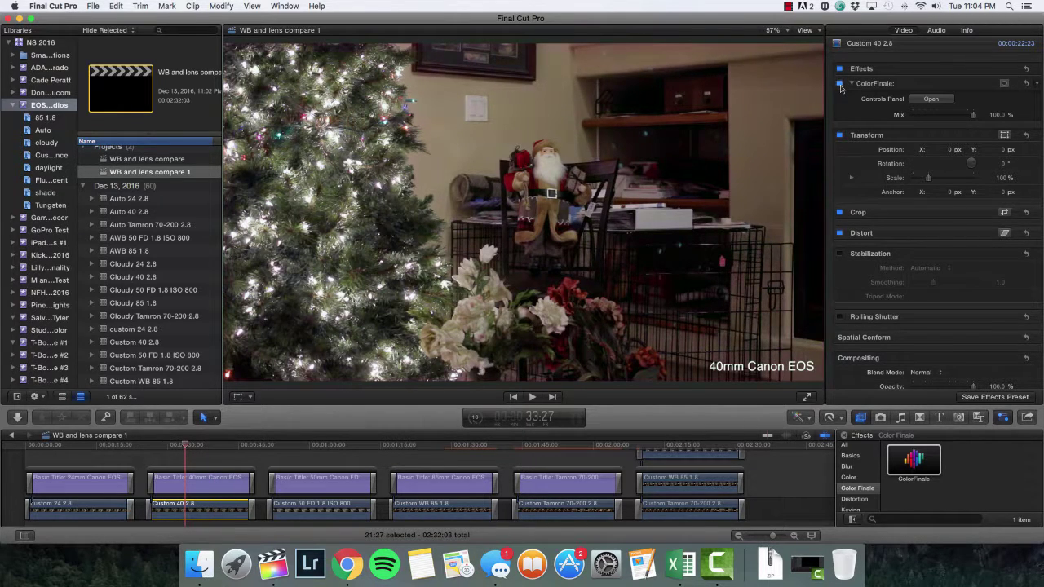
{"action": "left_click", "coordinate": [840, 85]}
{"action": "left_click", "coordinate": [840, 85]}
- Select the custom 24 2.8 clip and toggle its ColorFinale grade off and back on
{"action": "left_click", "coordinate": [60, 444]}
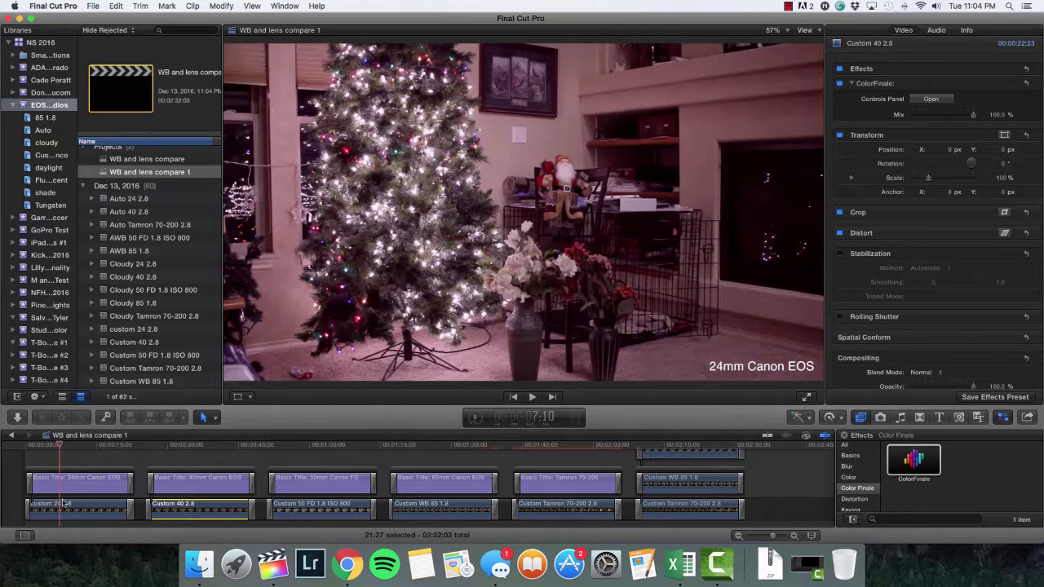
{"action": "left_click", "coordinate": [65, 503]}
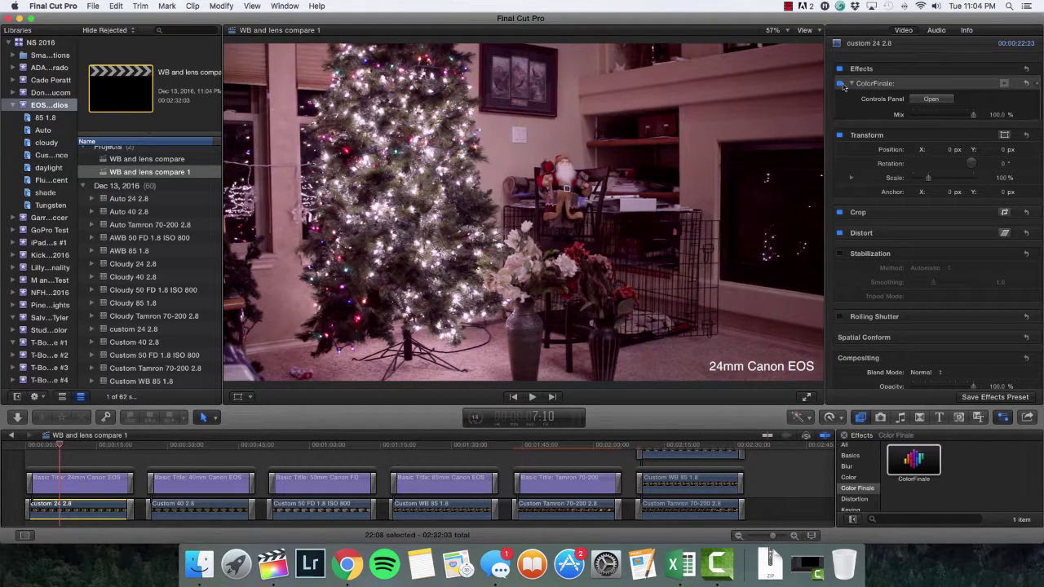
{"action": "left_click", "coordinate": [839, 84]}
{"action": "left_click", "coordinate": [839, 84]}
- Scroll the Effects browser categories down to the Looks collection
{"action": "scroll", "coordinate": [873, 473], "scroll_direction": "down", "scroll_amount": 3}
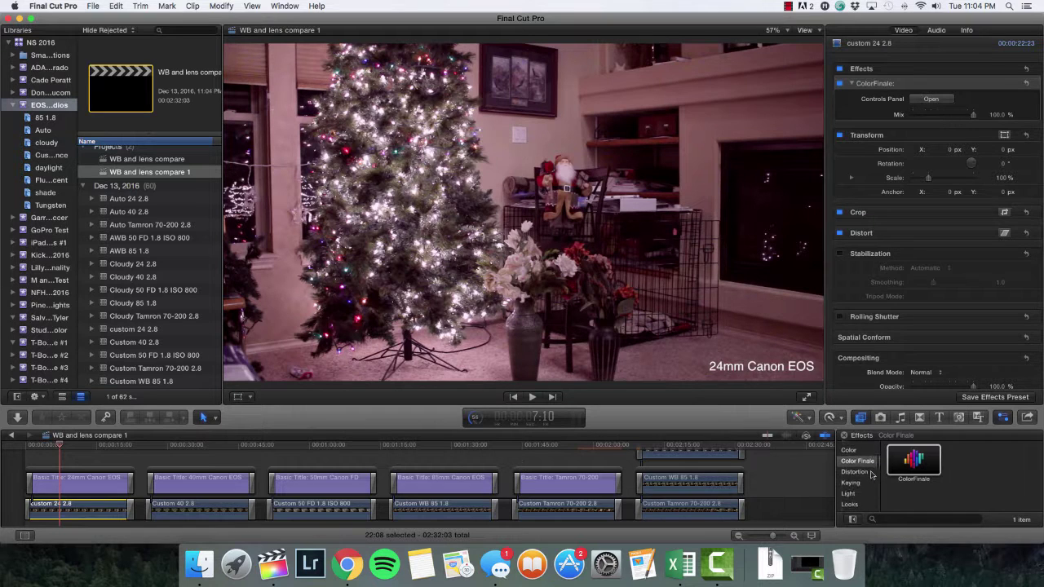
{"action": "scroll", "coordinate": [872, 474], "scroll_direction": "down", "scroll_amount": 3}
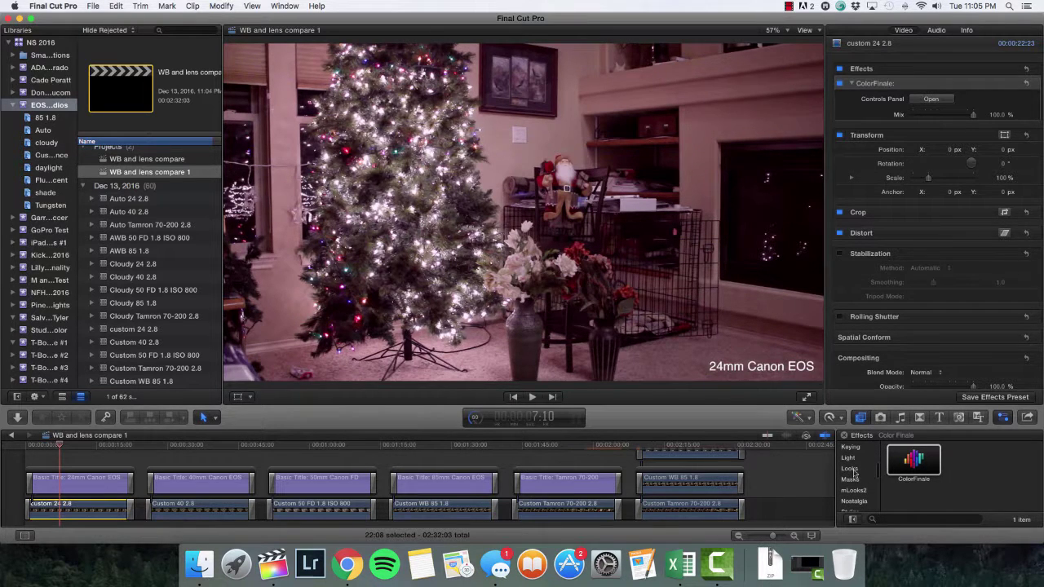
{"action": "left_click", "coordinate": [851, 470]}
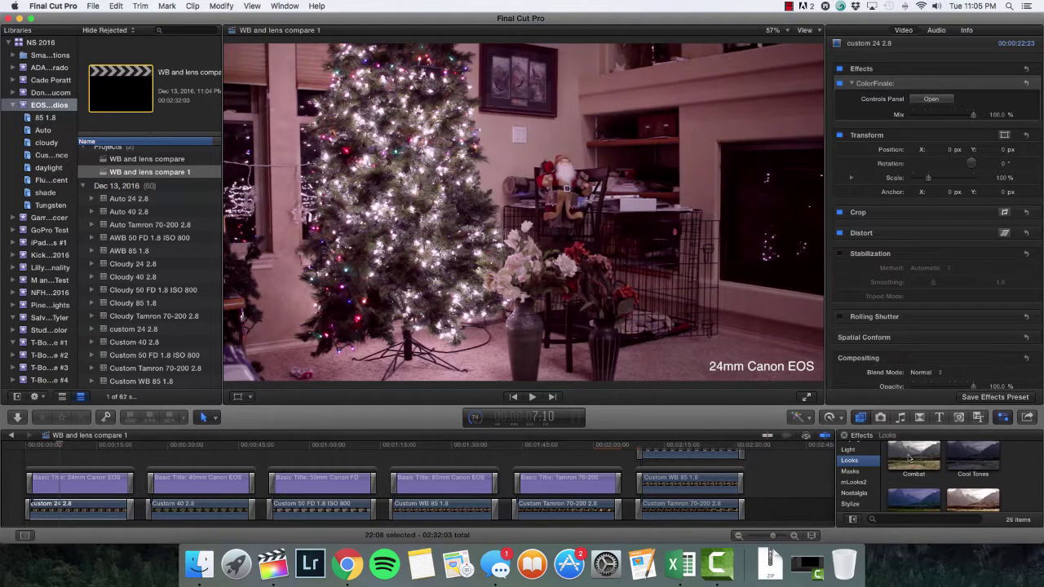
- Apply the Combat look to the first clip, preview Desert Glare, and switch off ColorFinale and Combat
{"action": "left_click", "coordinate": [909, 458]}
{"action": "left_click_drag", "start_coordinate": [909, 457], "coordinate": [67, 514]}
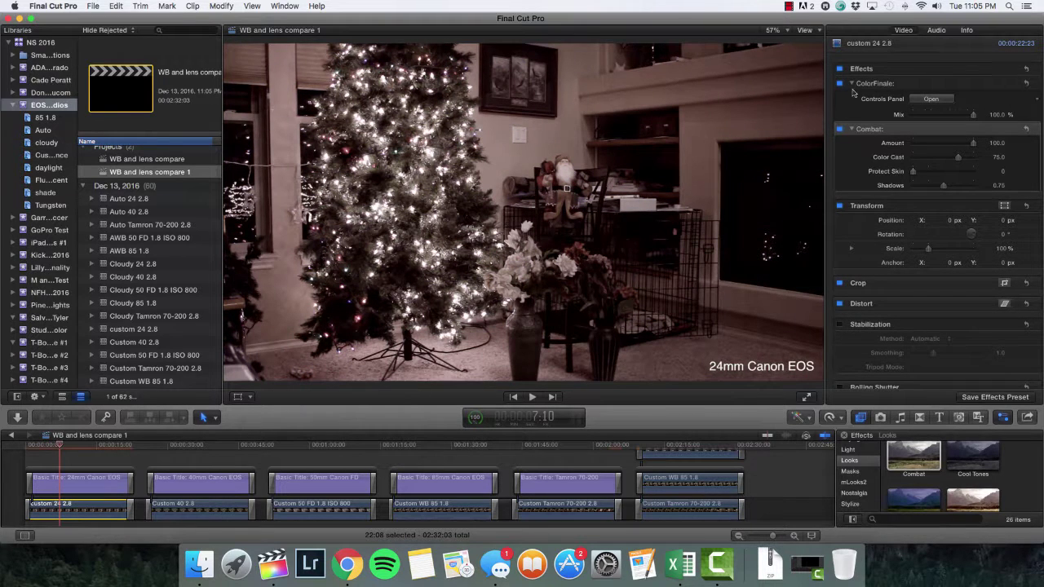
{"action": "left_click", "coordinate": [839, 83]}
{"action": "scroll", "coordinate": [979, 483], "scroll_direction": "down", "scroll_amount": 2}
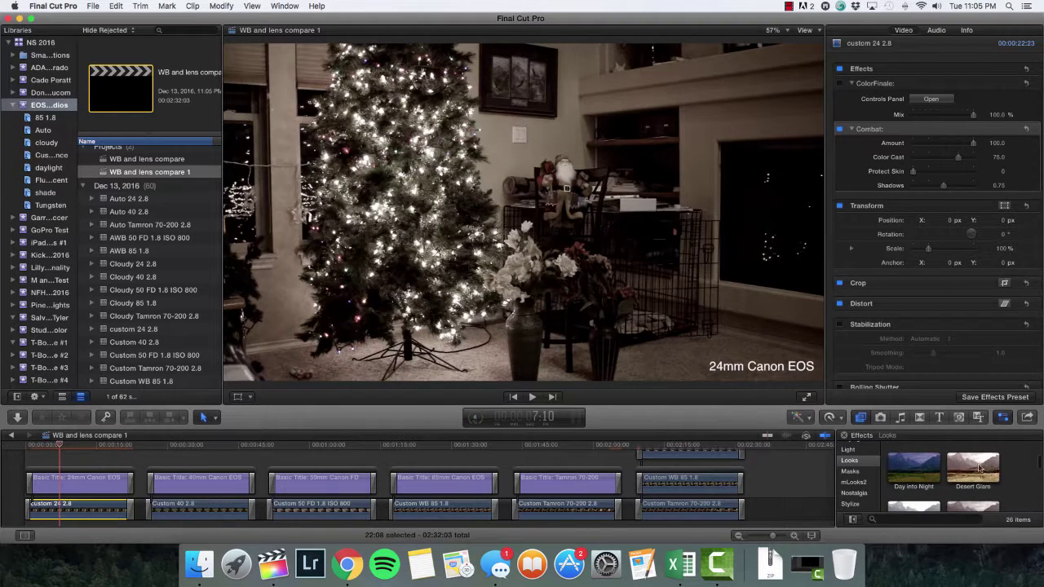
{"action": "left_click", "coordinate": [965, 469]}
{"action": "left_click", "coordinate": [839, 129]}
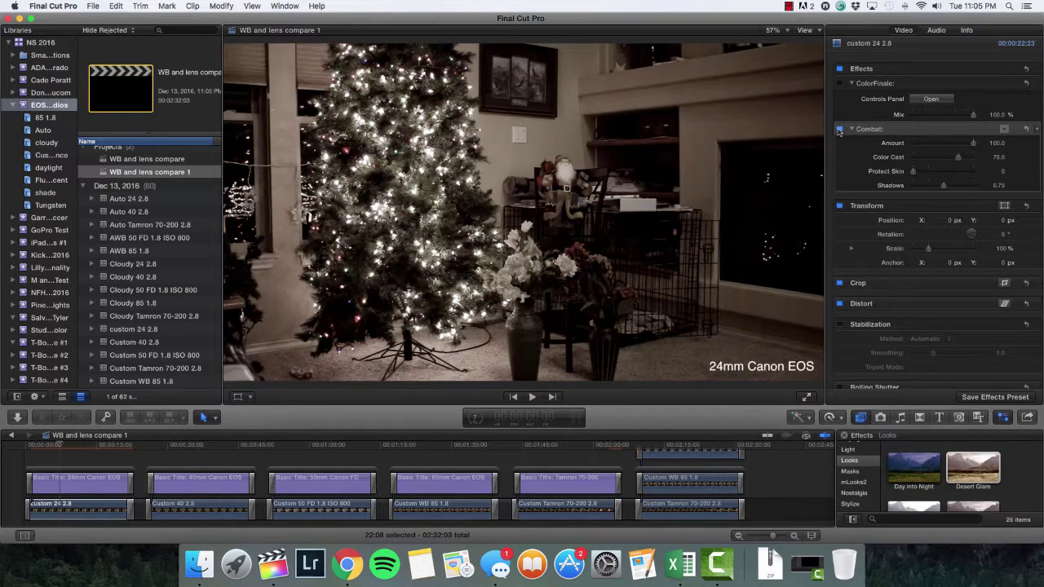
- Add the Dry Heat and Indie Red looks to the custom 24 2.8 clip
{"action": "scroll", "coordinate": [969, 461], "scroll_direction": "down", "scroll_amount": 2}
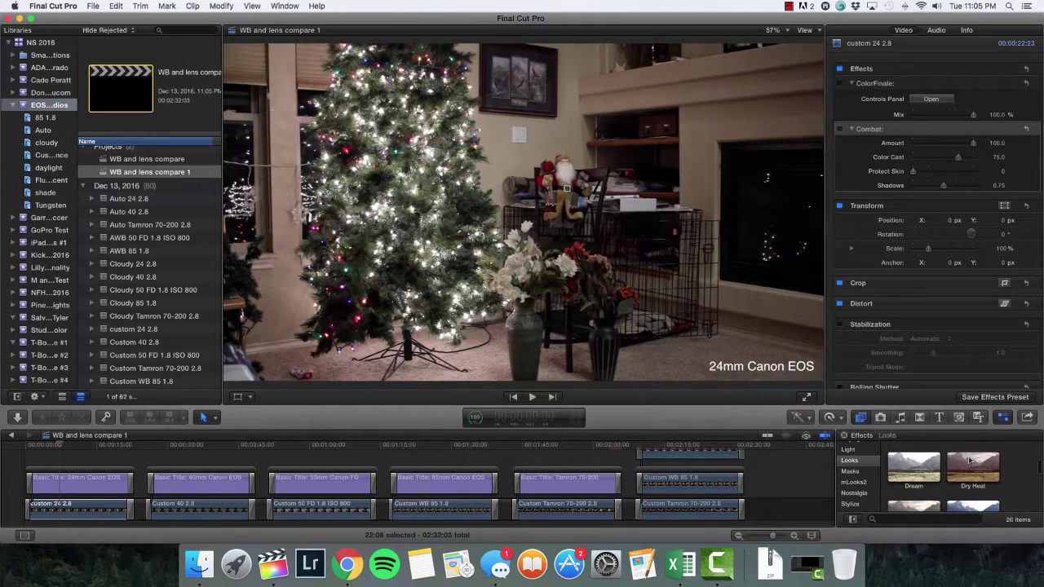
{"action": "left_click_drag", "start_coordinate": [981, 471], "coordinate": [92, 515]}
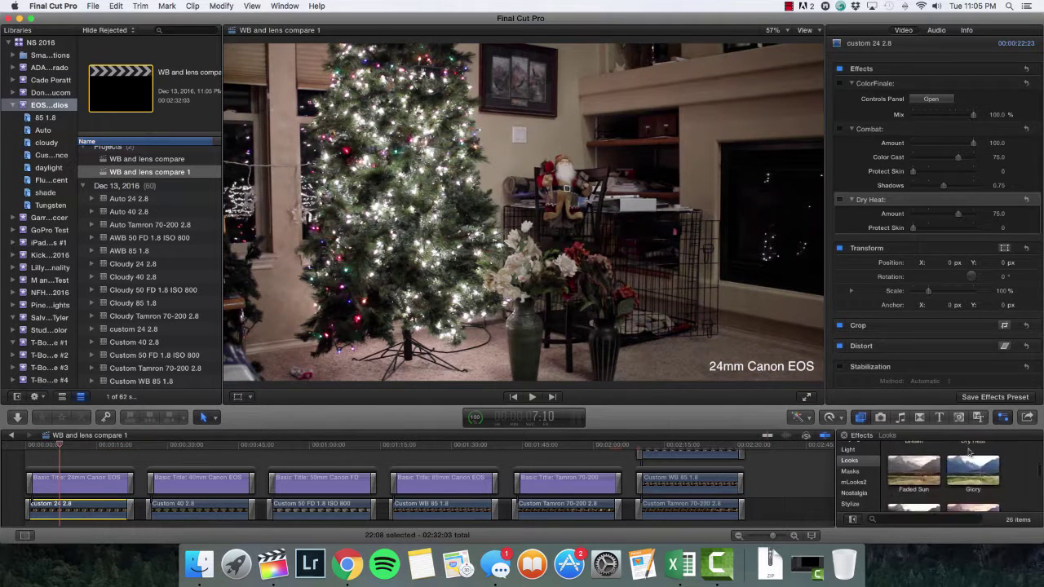
{"action": "scroll", "coordinate": [965, 450], "scroll_direction": "down", "scroll_amount": 3}
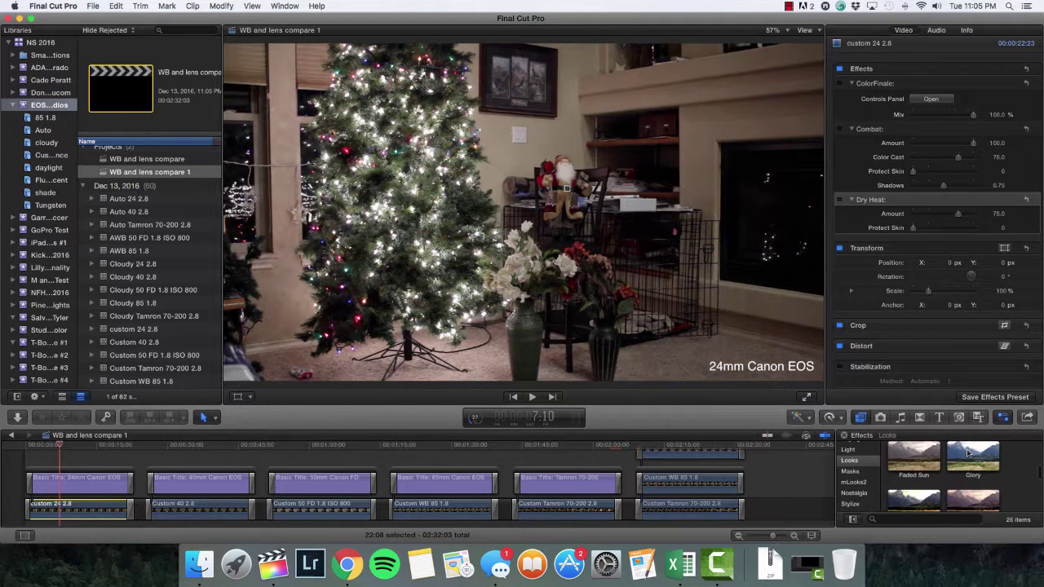
{"action": "scroll", "coordinate": [968, 454], "scroll_direction": "down", "scroll_amount": 2}
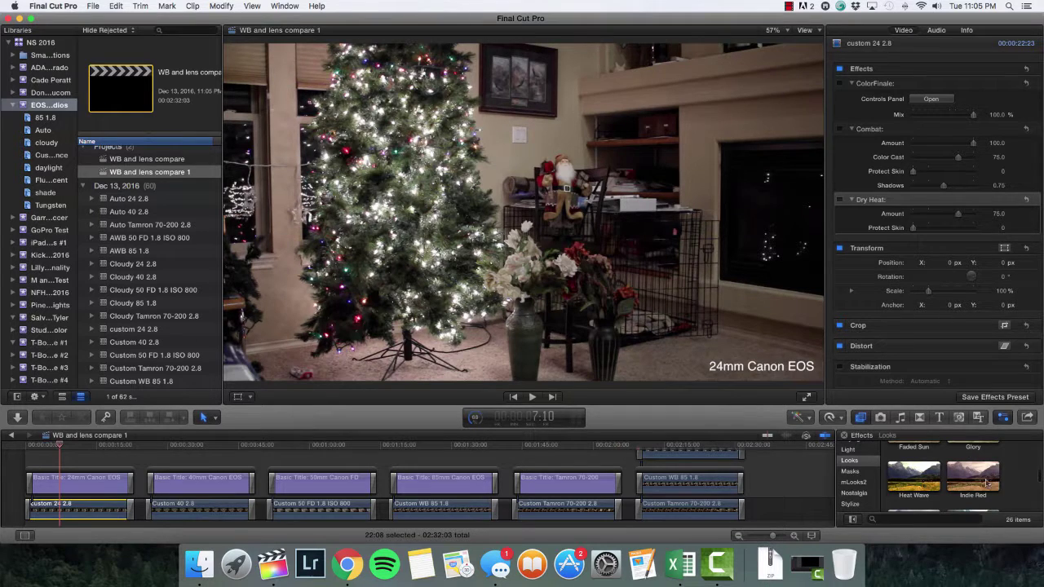
{"action": "left_click_drag", "start_coordinate": [987, 483], "coordinate": [80, 516]}
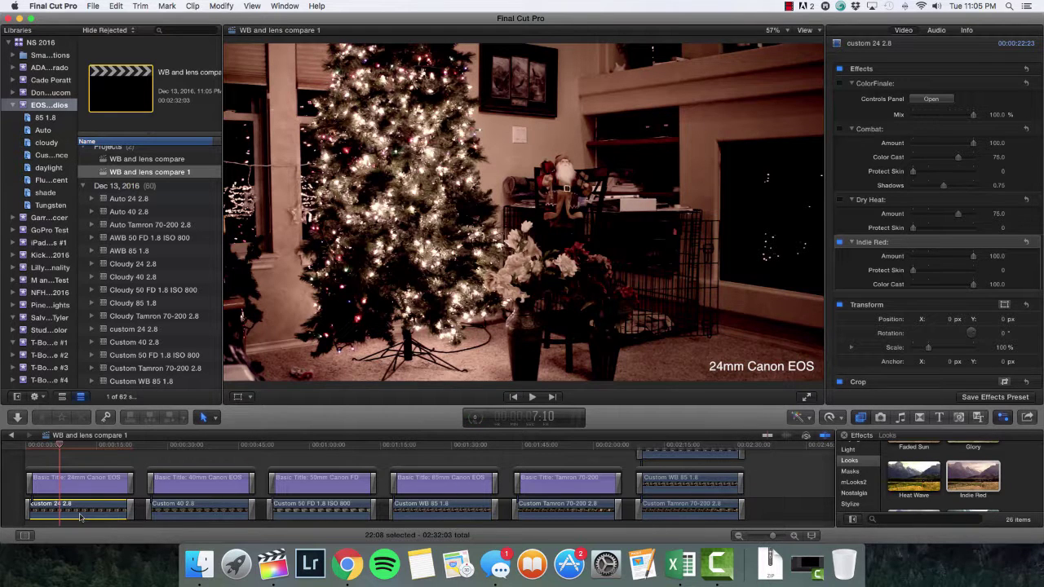
- Remove Indie Red, then test the Heat Wave and Isolate looks on the first clip, undoing each
{"action": "key", "text": "super+z"}
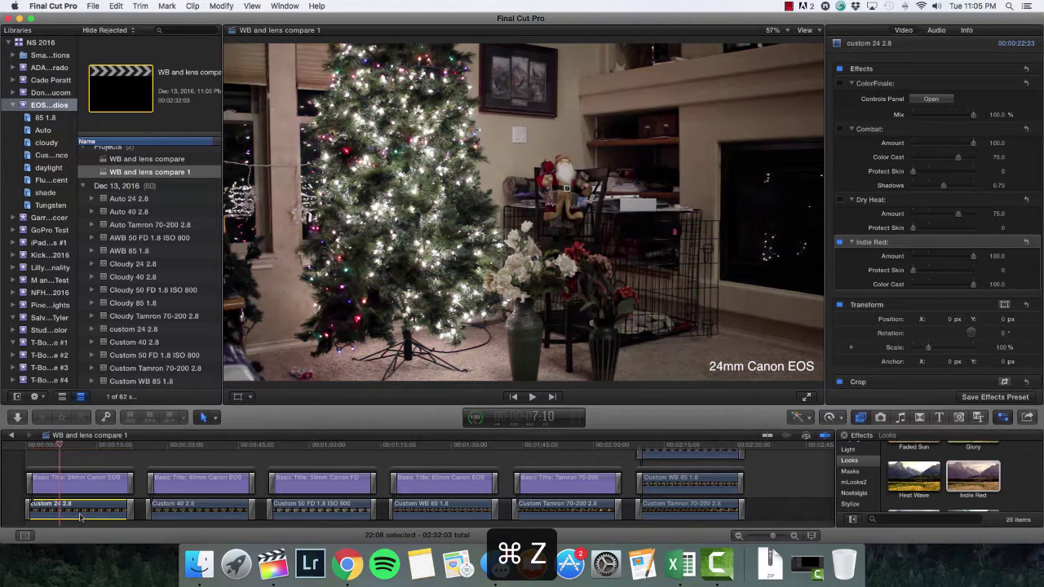
{"action": "left_click_drag", "start_coordinate": [897, 486], "coordinate": [100, 511]}
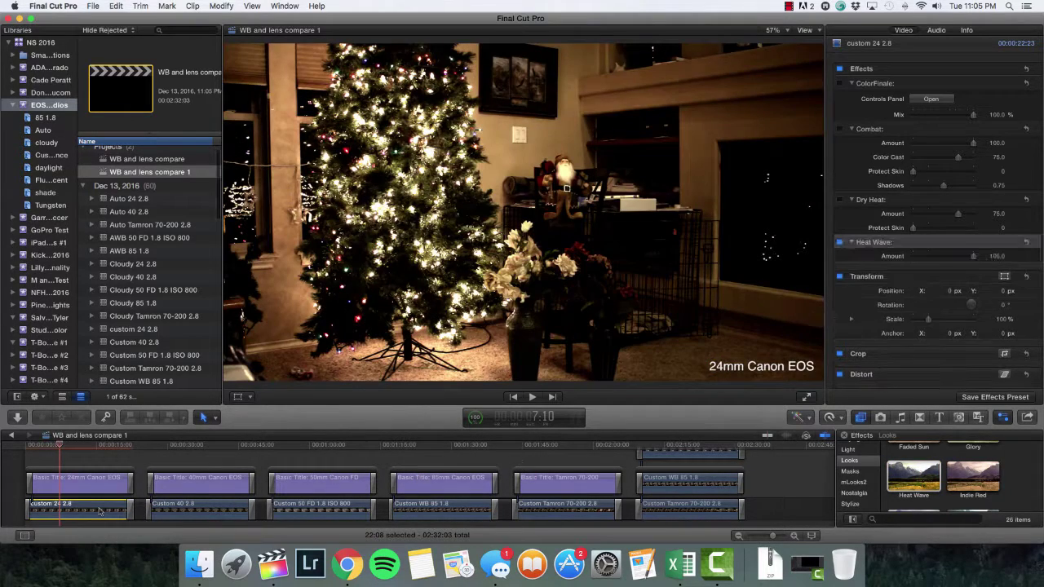
{"action": "key", "text": "super+z"}
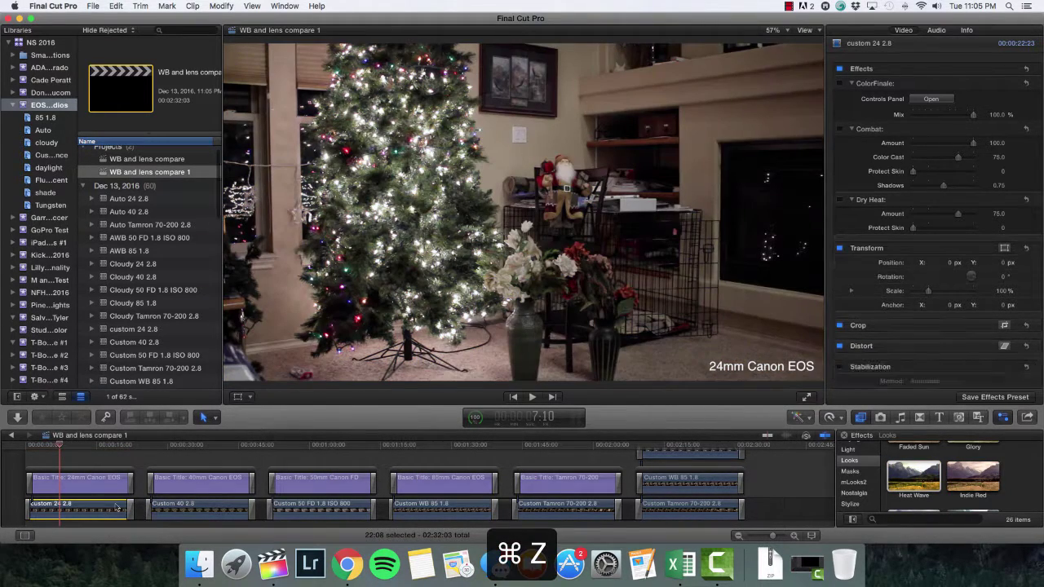
{"action": "scroll", "coordinate": [926, 492], "scroll_direction": "down", "scroll_amount": 2}
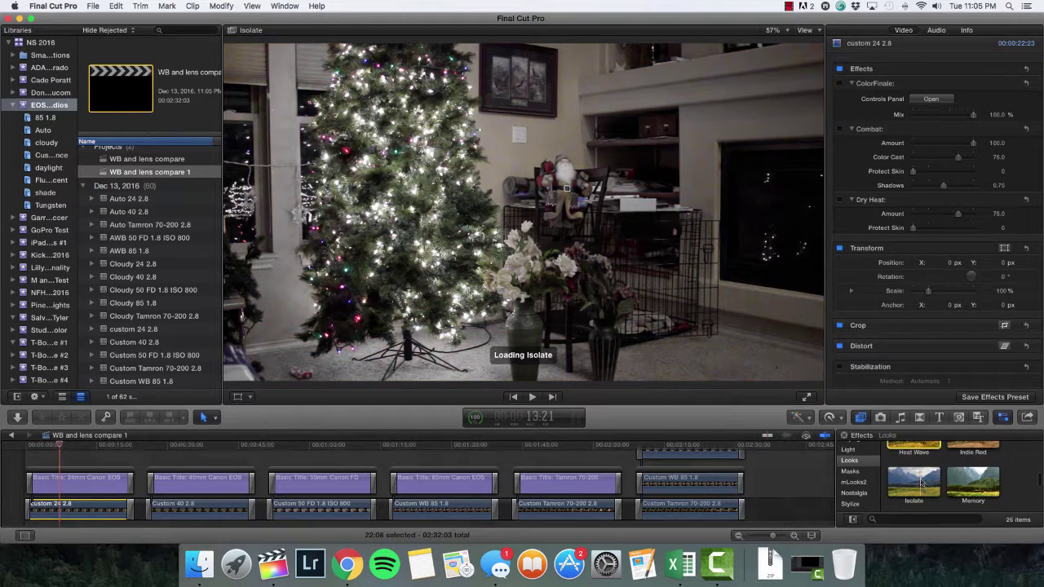
{"action": "left_click_drag", "start_coordinate": [926, 490], "coordinate": [89, 513]}
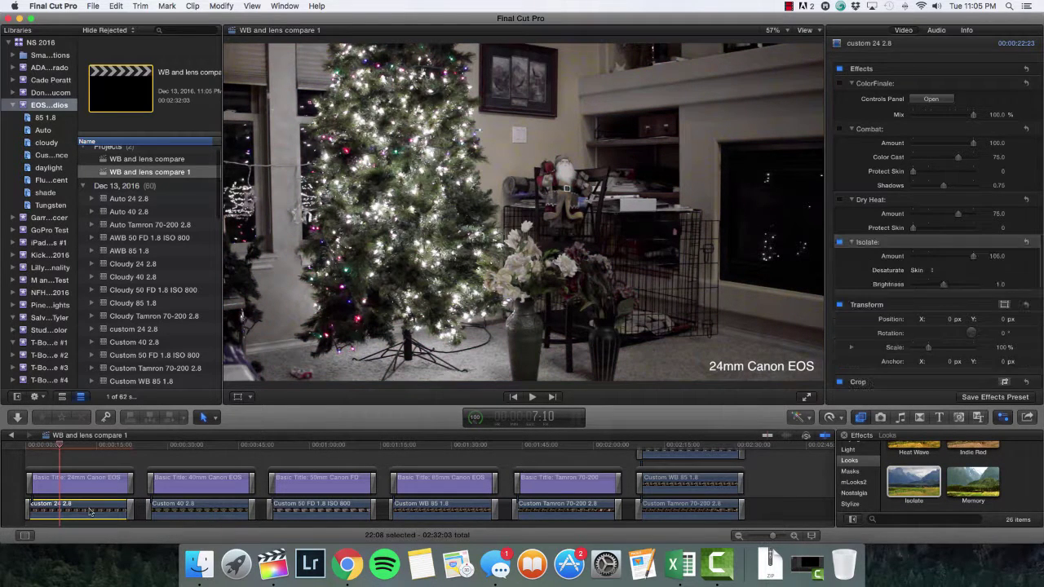
{"action": "key", "text": "super+z"}
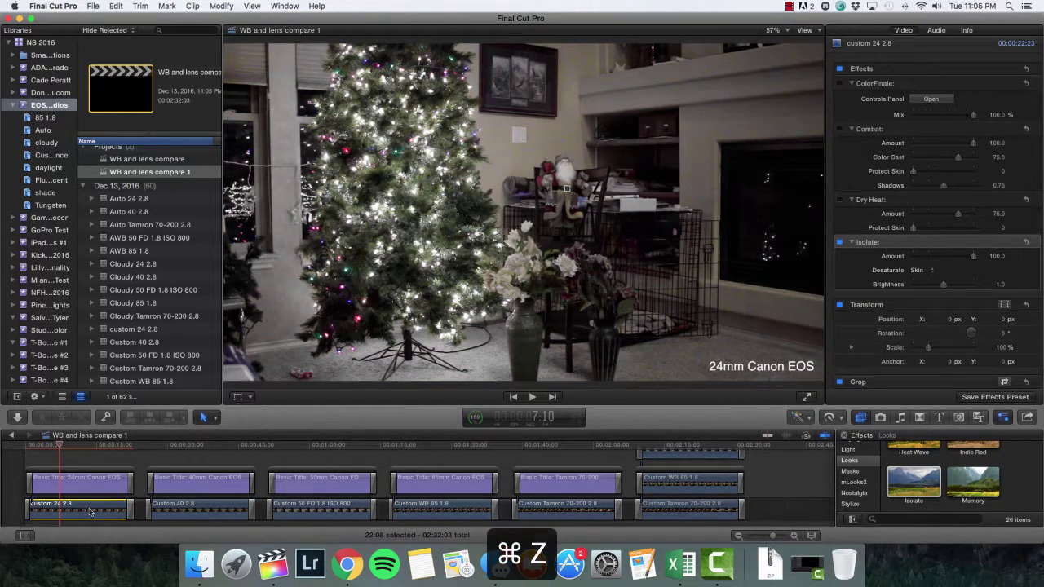
- Swap the Memory look for the sepia Old World look on custom 24 2.8
{"action": "left_click_drag", "start_coordinate": [974, 483], "coordinate": [79, 514]}
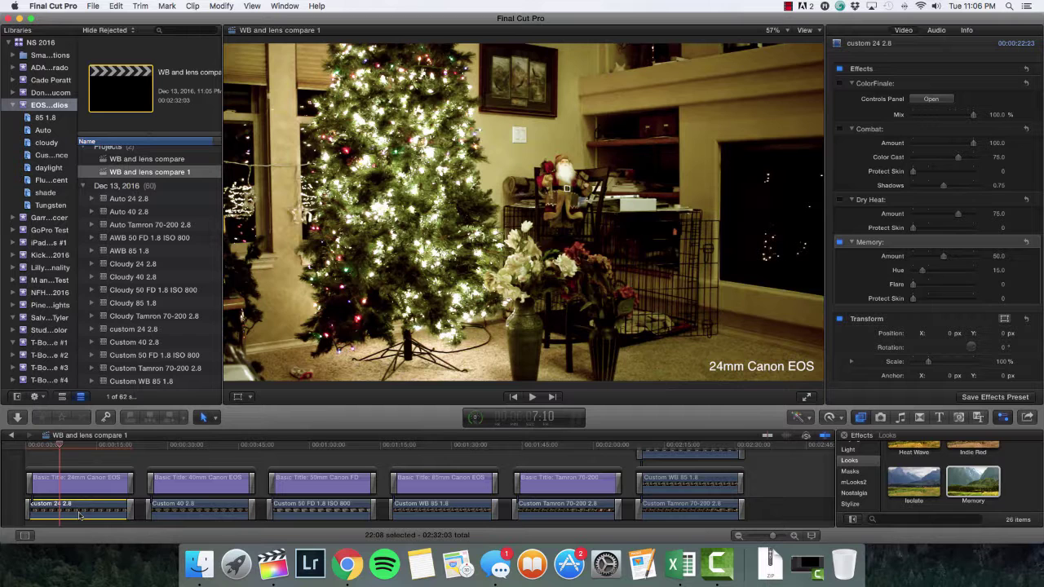
{"action": "key", "text": "super+z"}
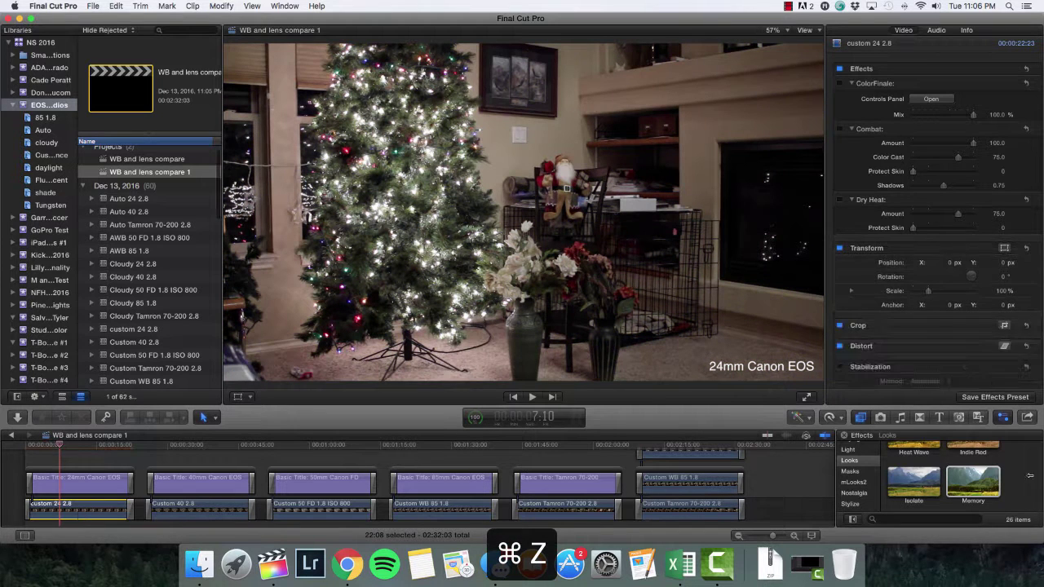
{"action": "scroll", "coordinate": [1030, 483], "scroll_direction": "down", "scroll_amount": 5}
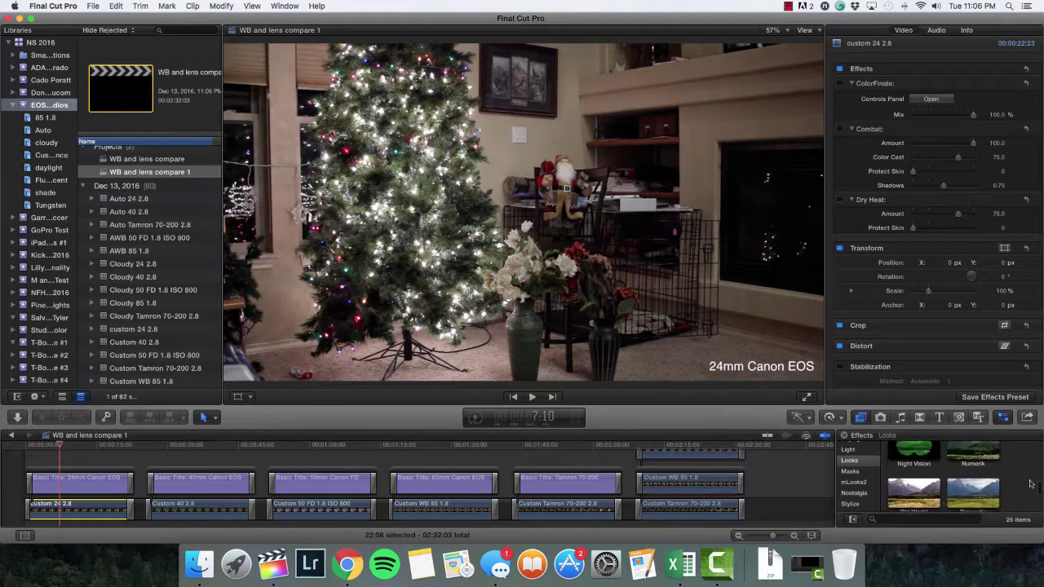
{"action": "scroll", "coordinate": [1030, 484], "scroll_direction": "down", "scroll_amount": 1}
{"action": "left_click_drag", "start_coordinate": [901, 477], "coordinate": [93, 517]}
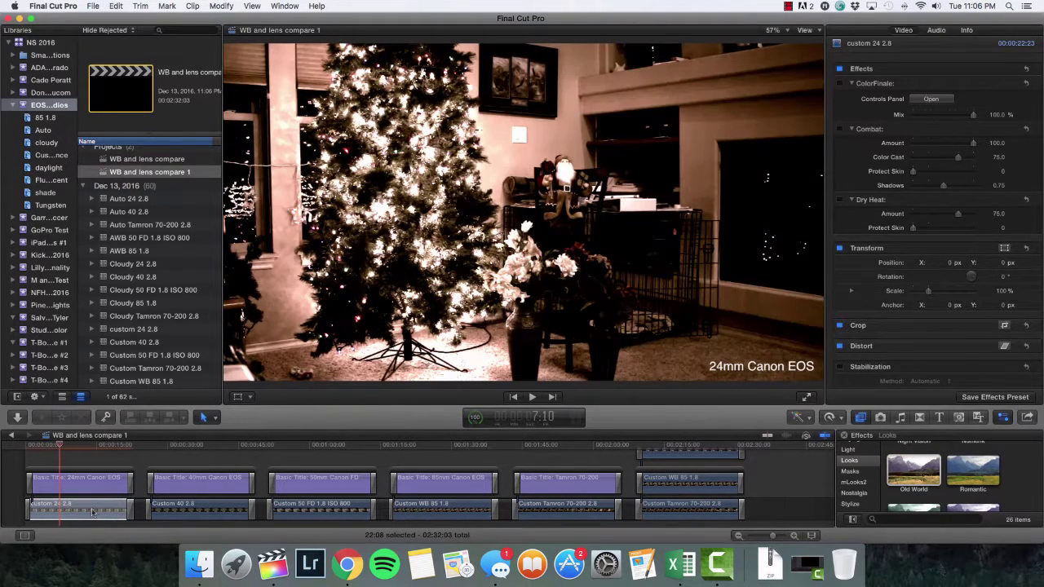
- Drop the duplicate Old World, try and undo Romantic, and toggle Old World off to compare
{"action": "key", "text": "super+z"}
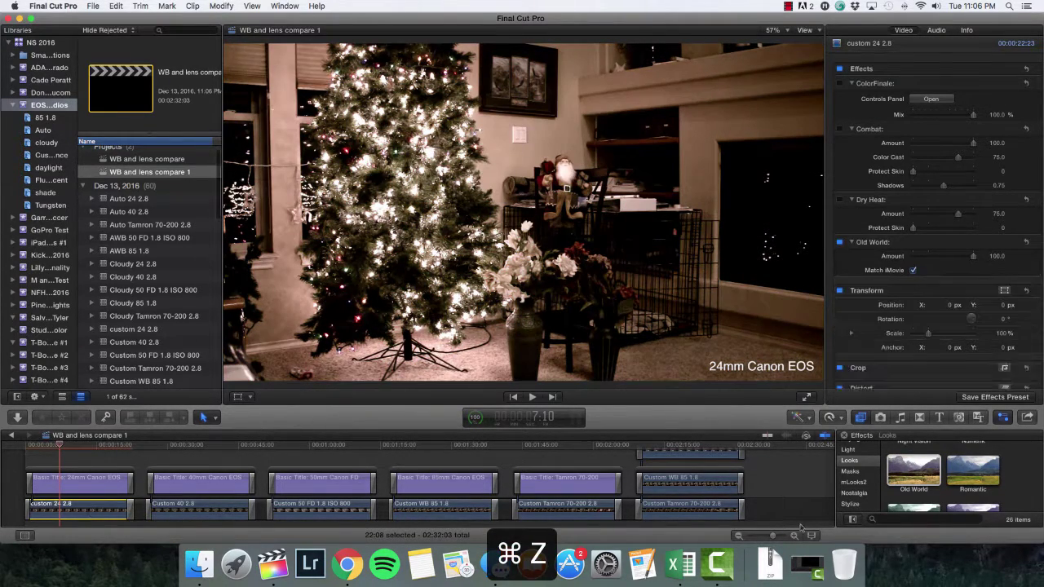
{"action": "left_click_drag", "start_coordinate": [973, 472], "coordinate": [67, 513]}
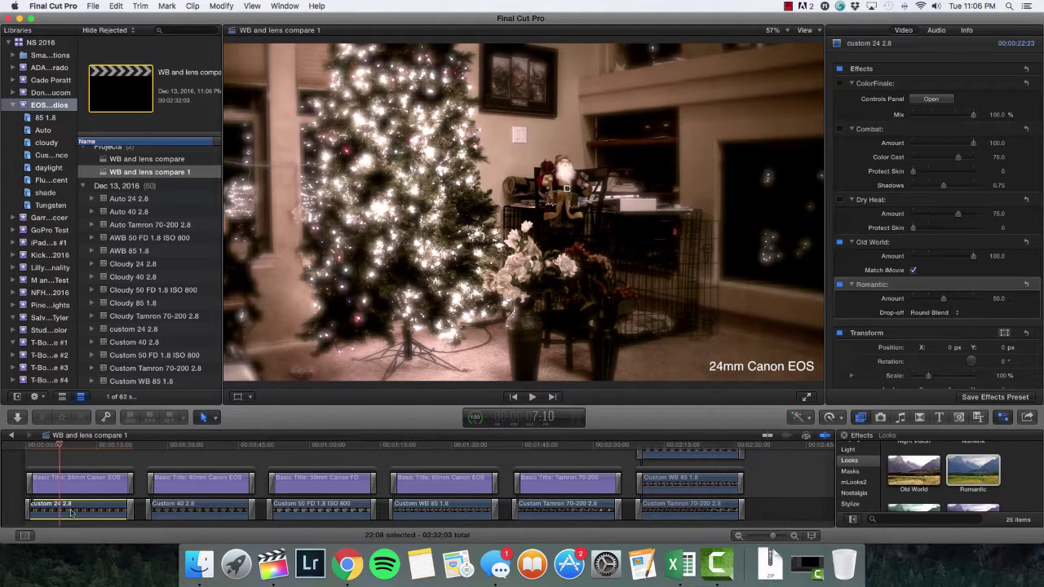
{"action": "key", "text": "super+z"}
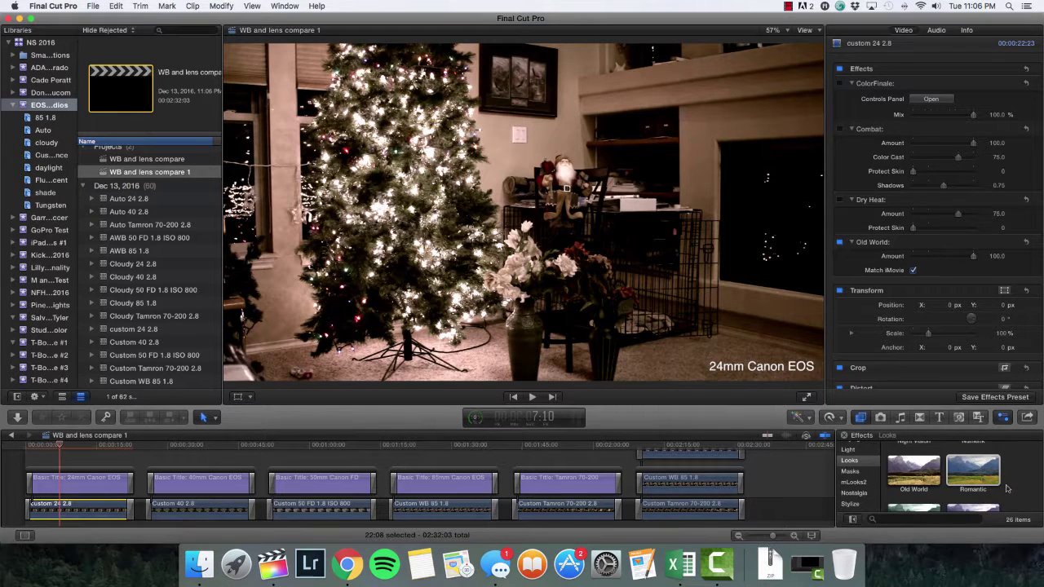
{"action": "left_click", "coordinate": [839, 243]}
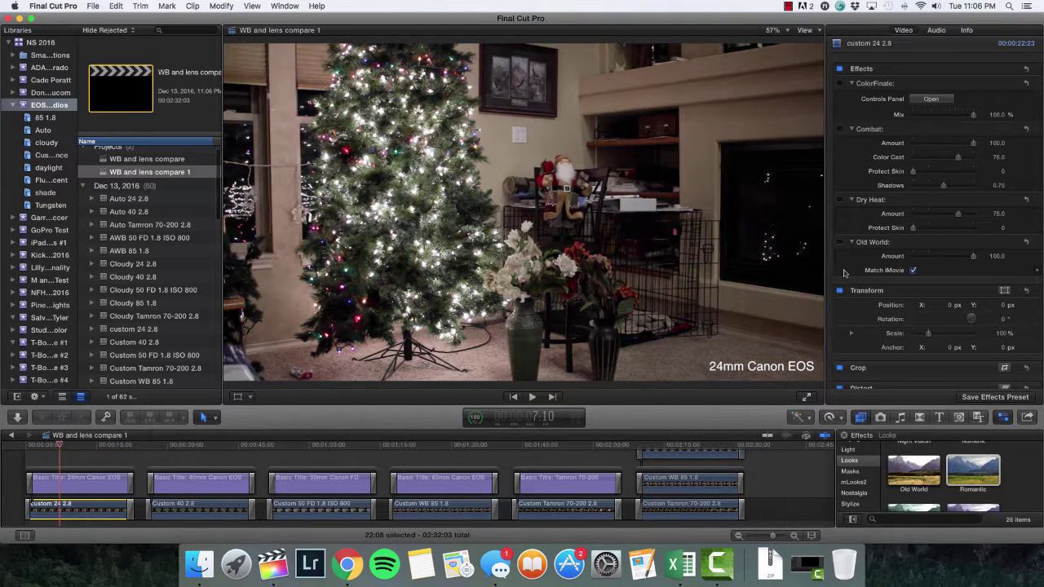
- Try the Teal & Orange, TriTone and Strife looks on the first clip, undoing each
{"action": "scroll", "coordinate": [1023, 461], "scroll_direction": "down", "scroll_amount": 2}
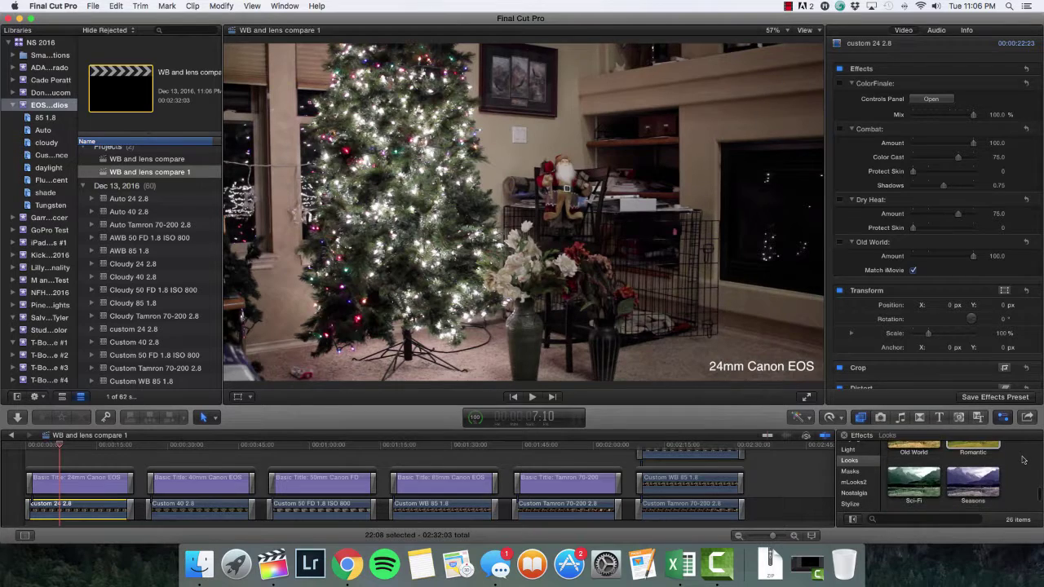
{"action": "scroll", "coordinate": [995, 465], "scroll_direction": "down", "scroll_amount": 3}
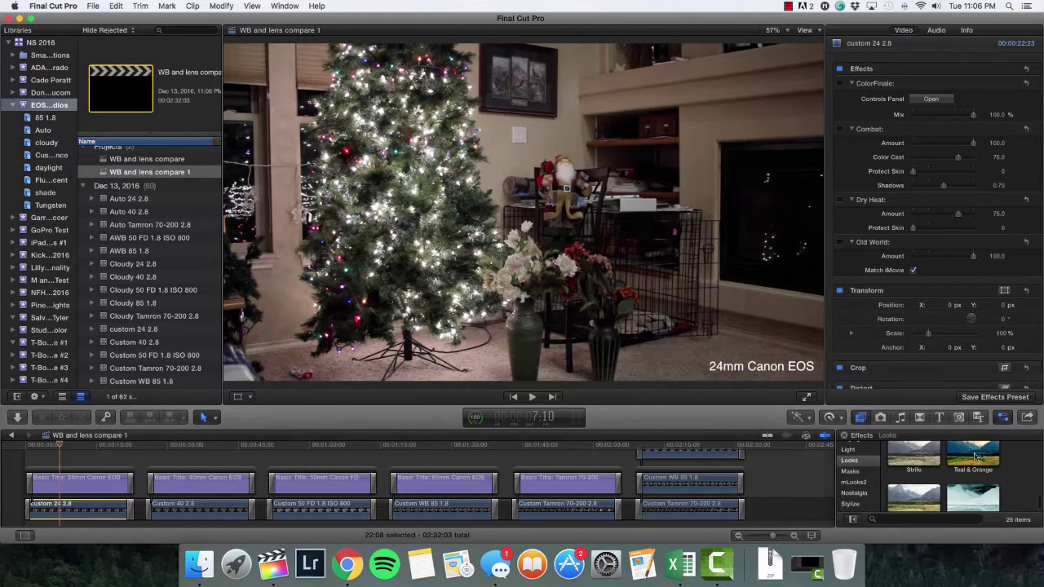
{"action": "left_click_drag", "start_coordinate": [976, 457], "coordinate": [99, 515]}
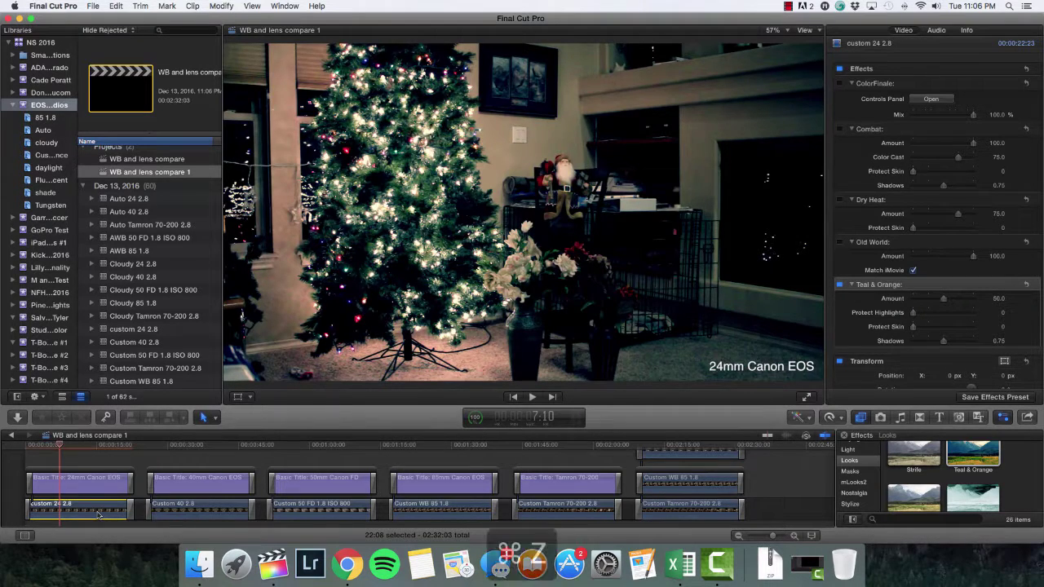
{"action": "key", "text": "super+z"}
{"action": "scroll", "coordinate": [1009, 478], "scroll_direction": "down", "scroll_amount": 2}
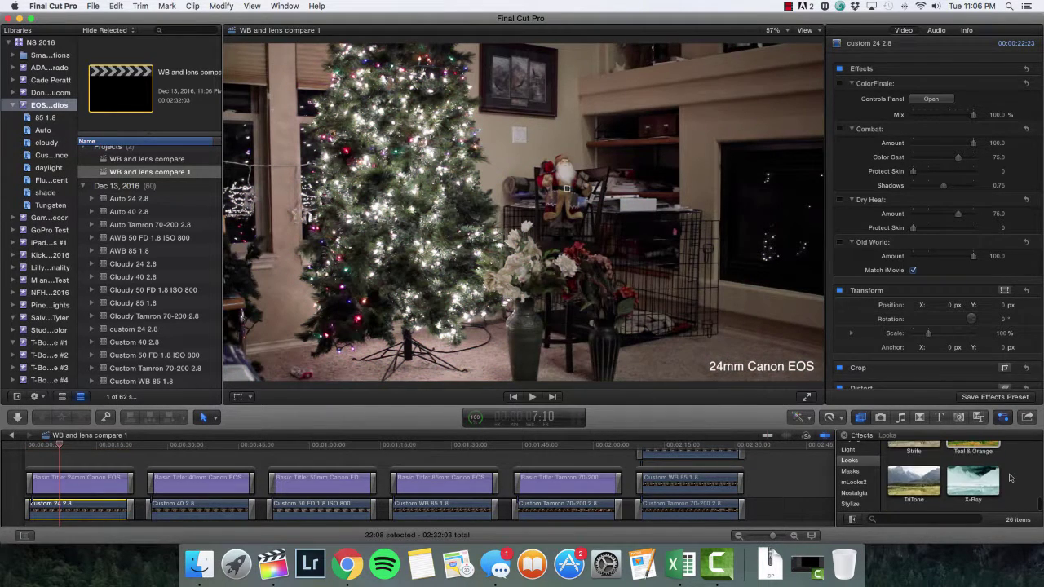
{"action": "left_click_drag", "start_coordinate": [924, 482], "coordinate": [79, 509]}
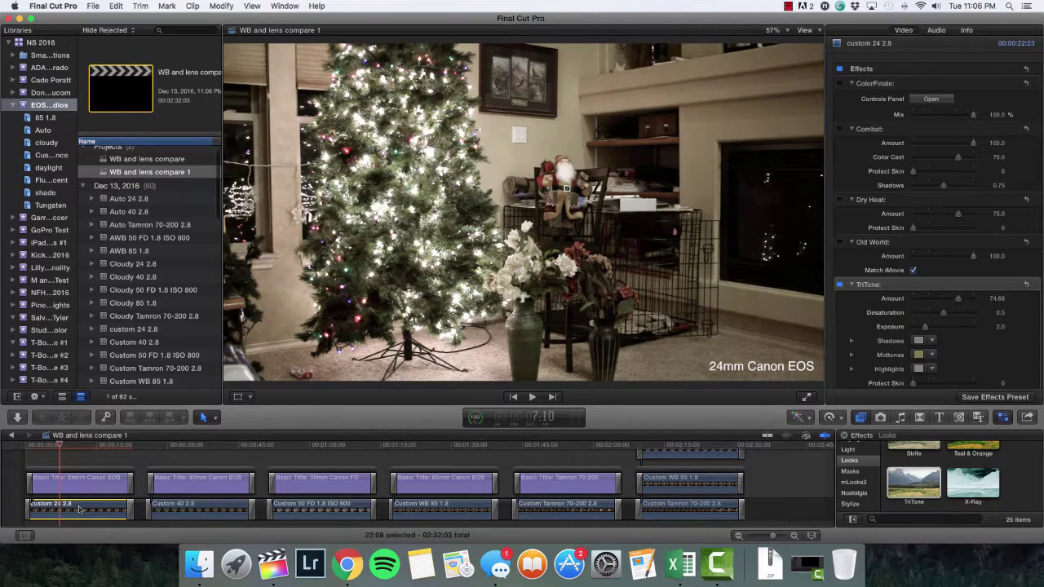
{"action": "key", "text": "cmd+z"}
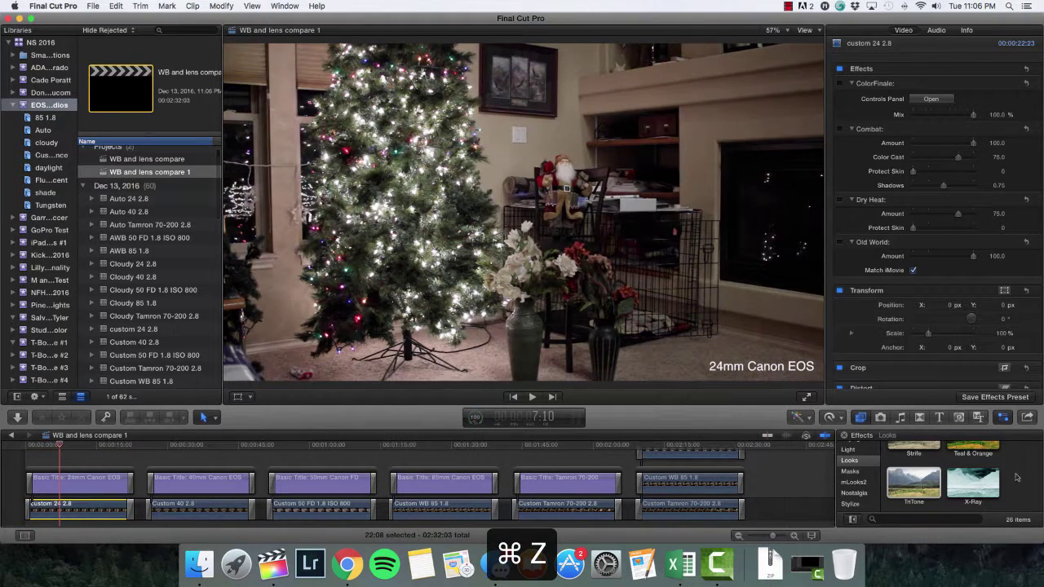
{"action": "left_click", "coordinate": [911, 454]}
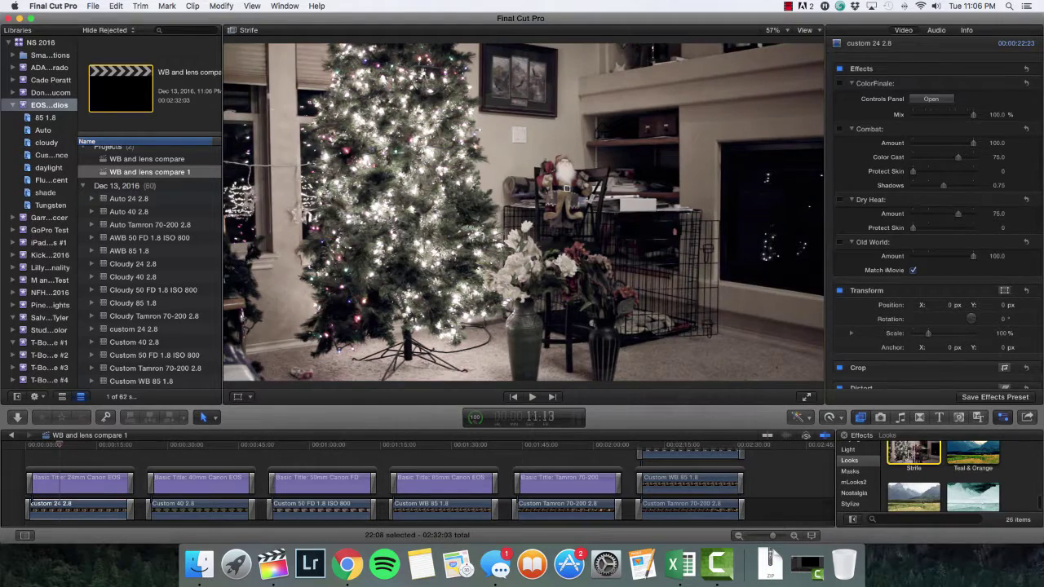
{"action": "left_click_drag", "start_coordinate": [919, 455], "coordinate": [94, 515]}
{"action": "key", "text": "super+z"}
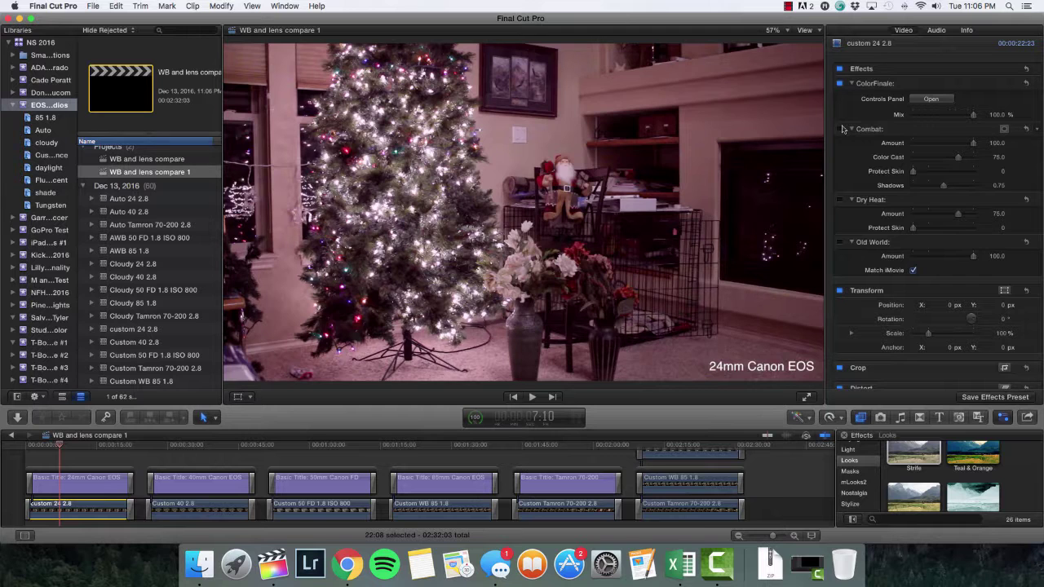
- Go to youtube.com in the browser and search for worshipmob 2016
{"action": "left_click", "coordinate": [347, 564]}
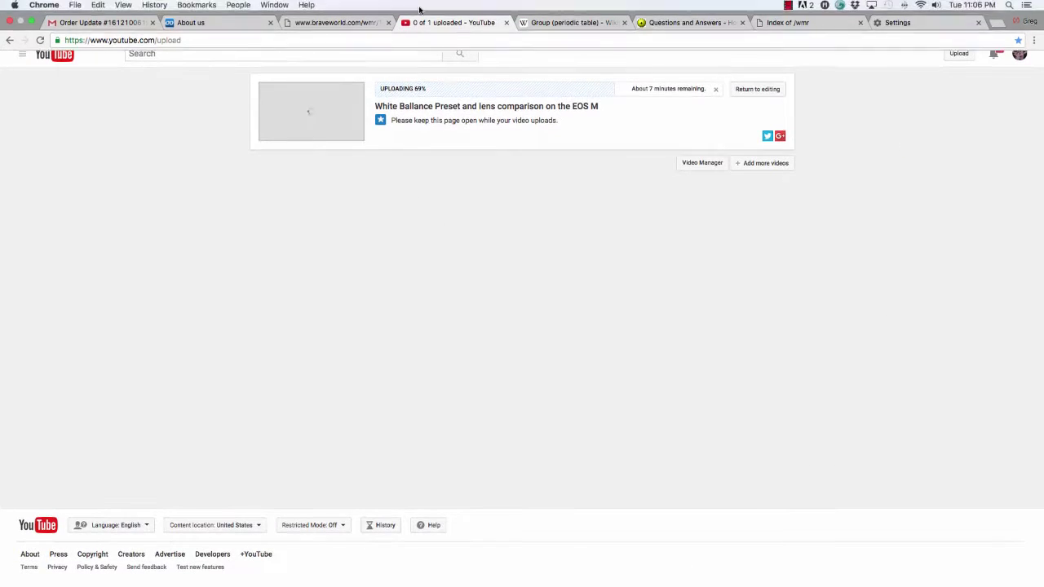
{"action": "left_click", "coordinate": [541, 24]}
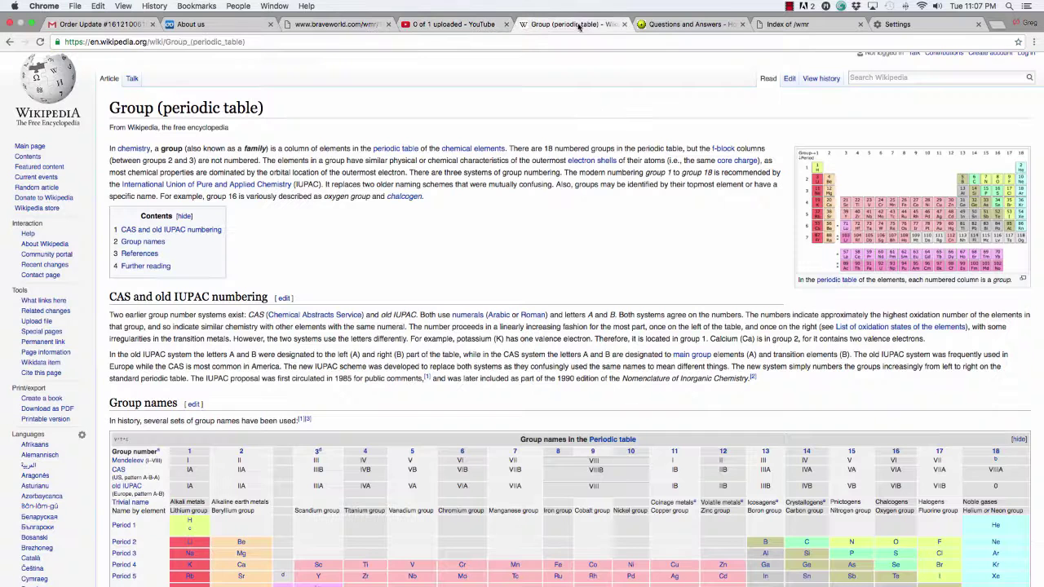
{"action": "type", "text": "youtube.com"}
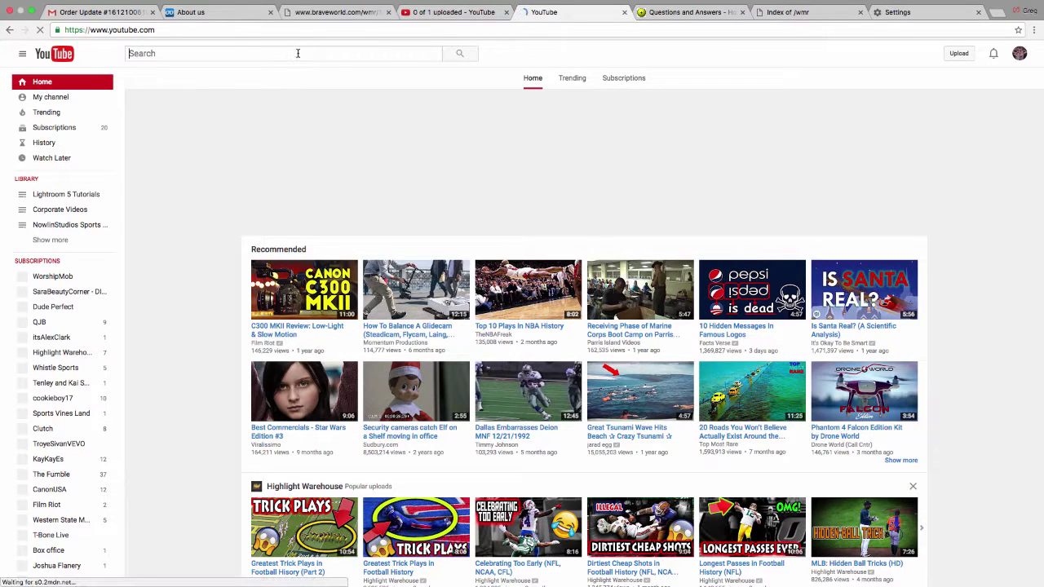
{"action": "left_click", "coordinate": [147, 53]}
{"action": "type", "text": "wor"}
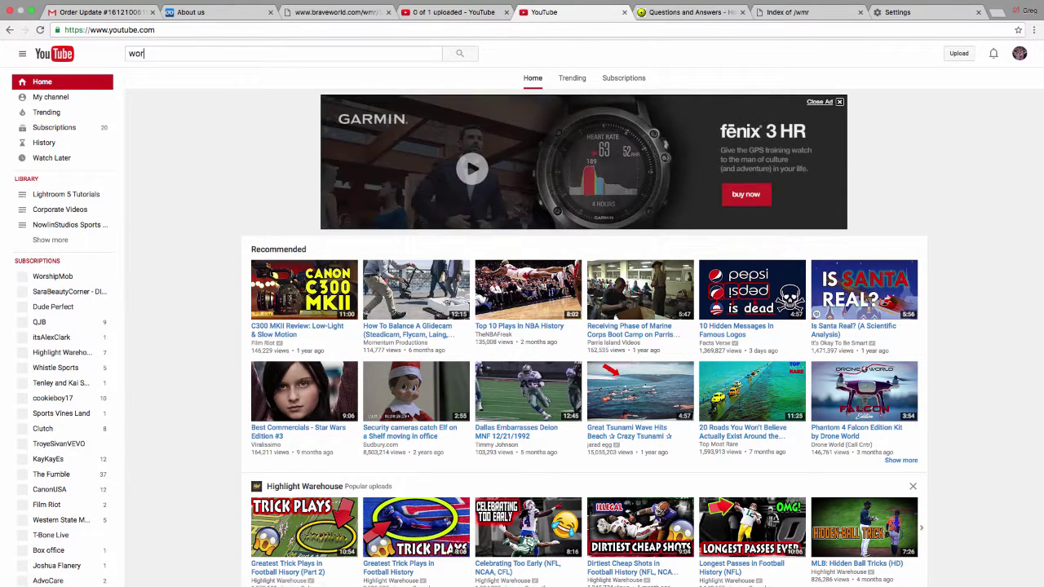
{"action": "type", "text": "shipmob"}
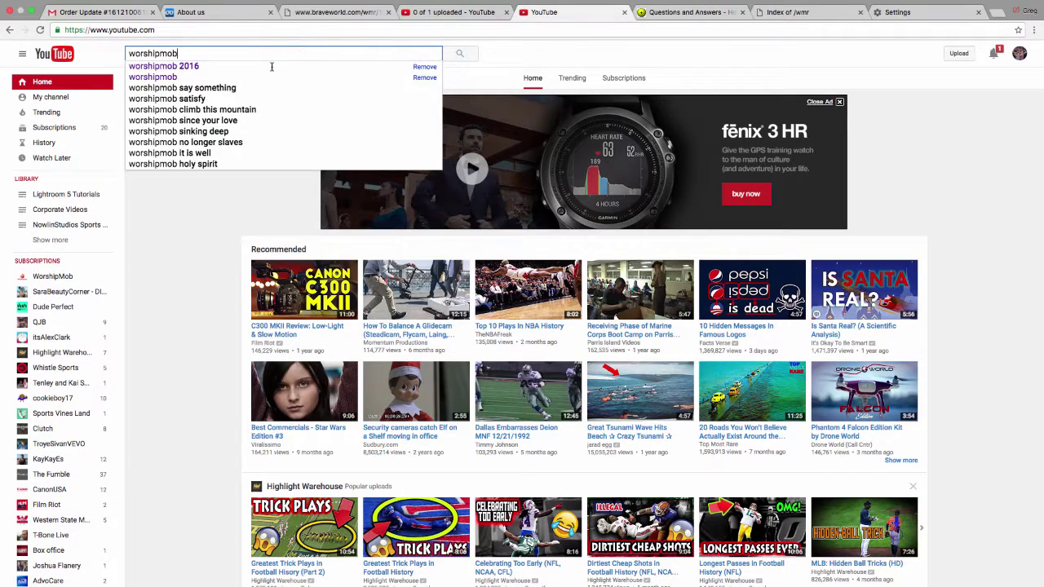
{"action": "left_click", "coordinate": [172, 69]}
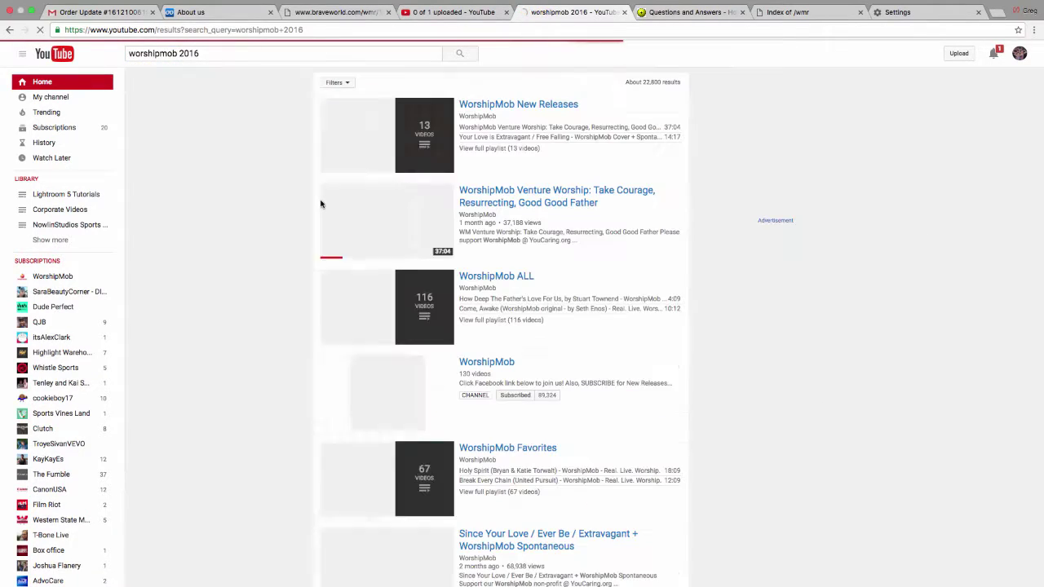
- Play the WorshipMob Spirit Move cover, skip its ad, and return to Final Cut Pro
{"action": "scroll", "coordinate": [451, 345], "scroll_direction": "down", "scroll_amount": 4}
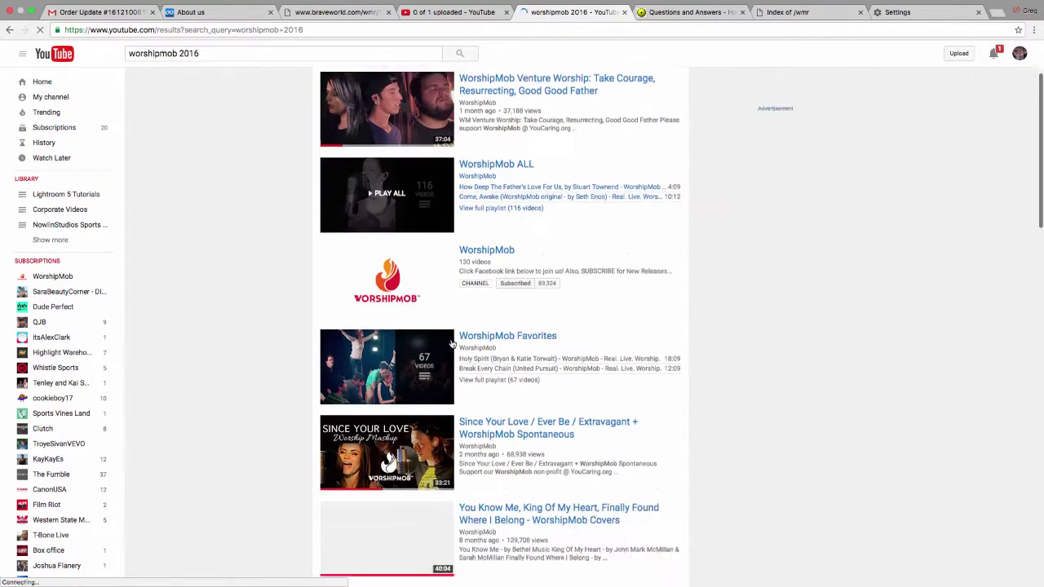
{"action": "scroll", "coordinate": [451, 345], "scroll_direction": "down", "scroll_amount": 4}
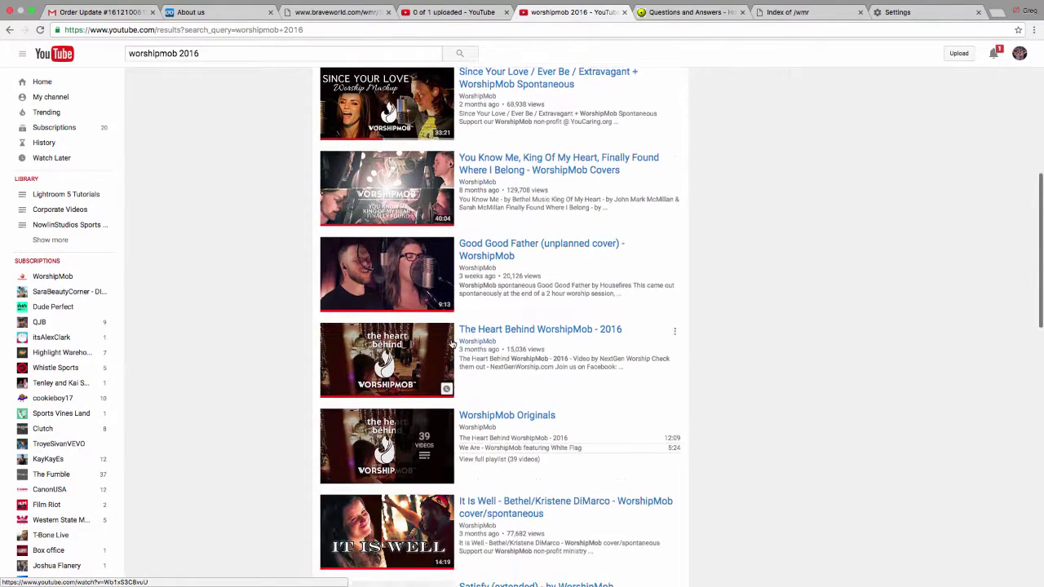
{"action": "scroll", "coordinate": [451, 345], "scroll_direction": "down", "scroll_amount": 3}
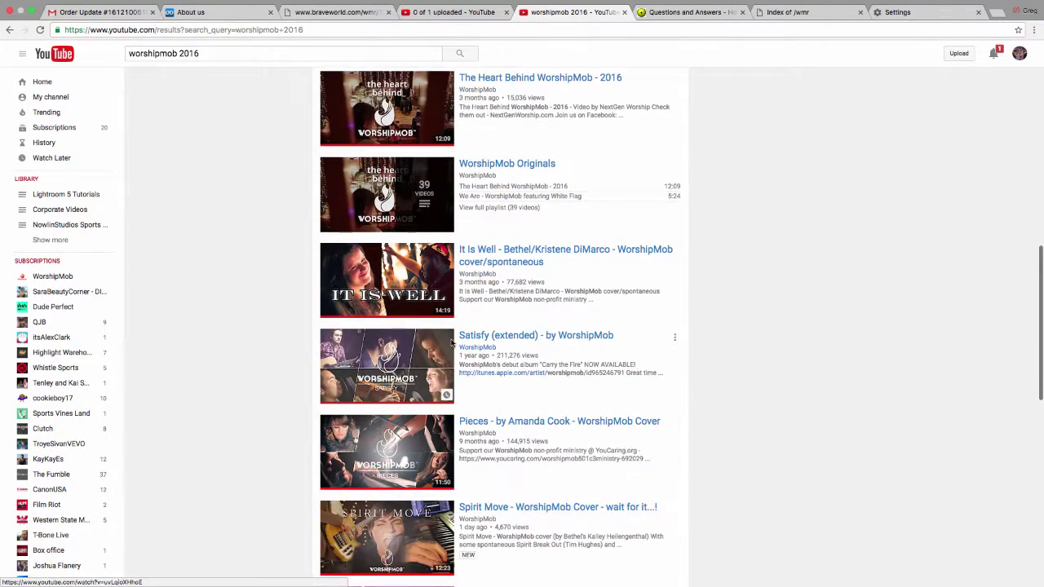
{"action": "left_click", "coordinate": [430, 435]}
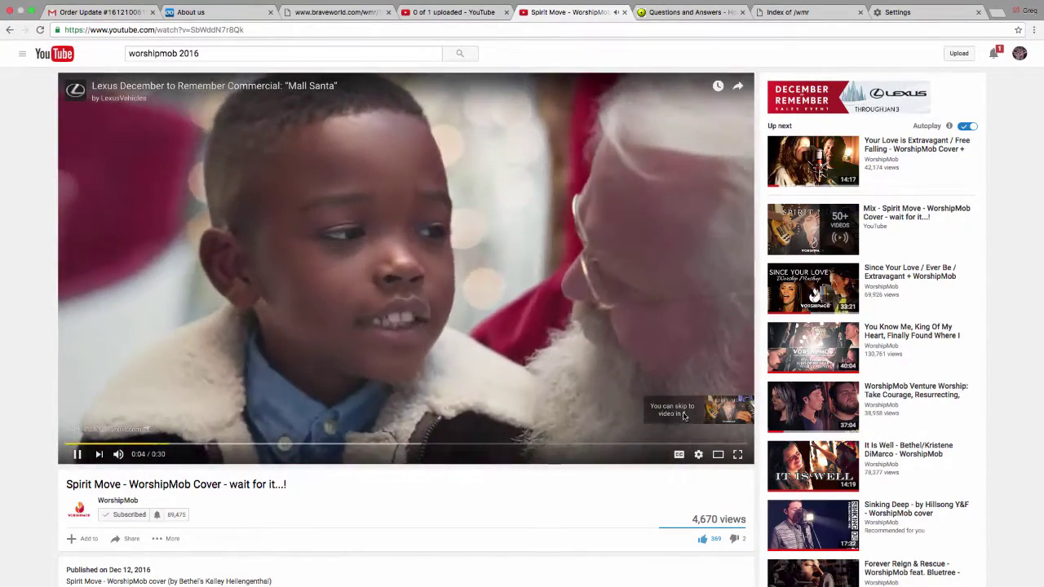
{"action": "left_click", "coordinate": [685, 412]}
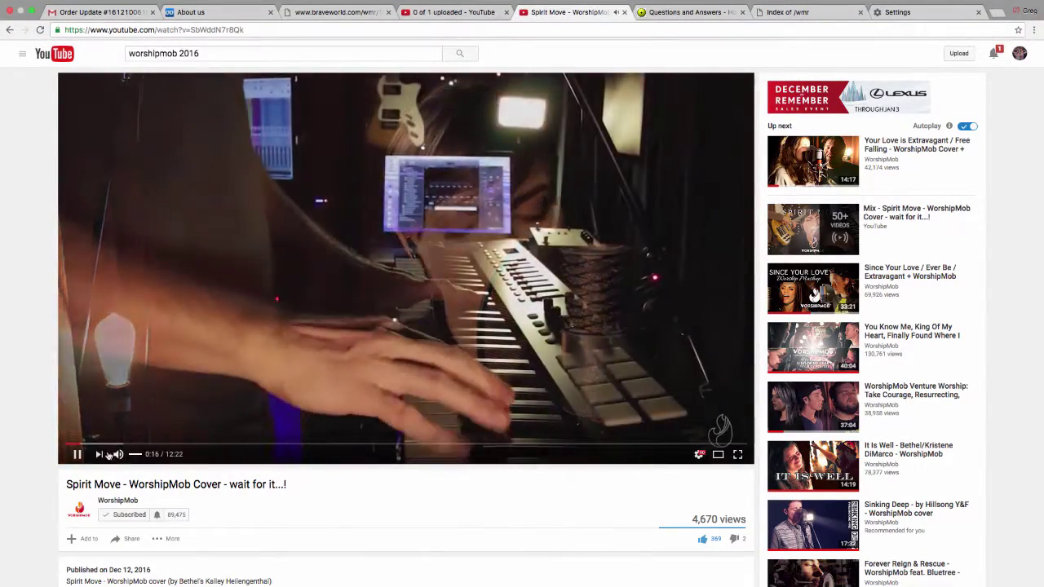
{"action": "key", "text": "super+Tab"}
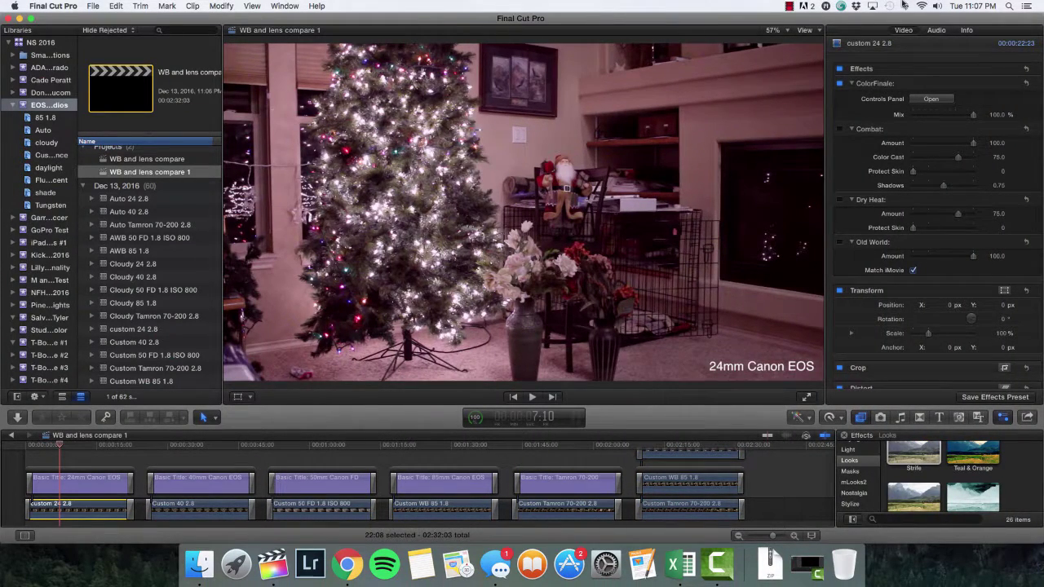
- Warm the 24mm clip's Color Finale gamma to 0.206/0.031/0.056, then close the grading window
{"action": "key", "text": "super+Tab"}
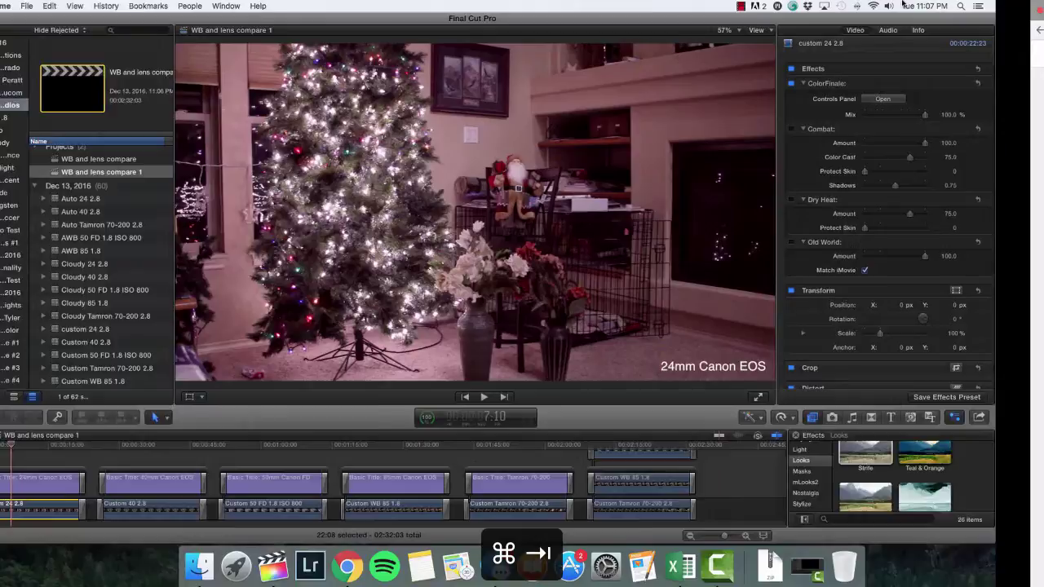
{"action": "key", "text": "super+Tab"}
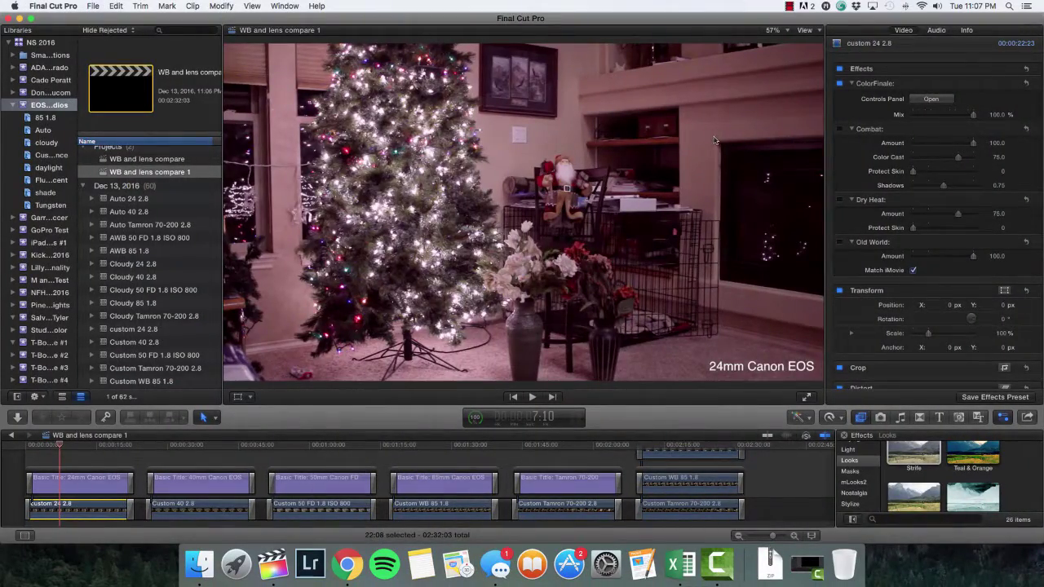
{"action": "left_click", "coordinate": [932, 99]}
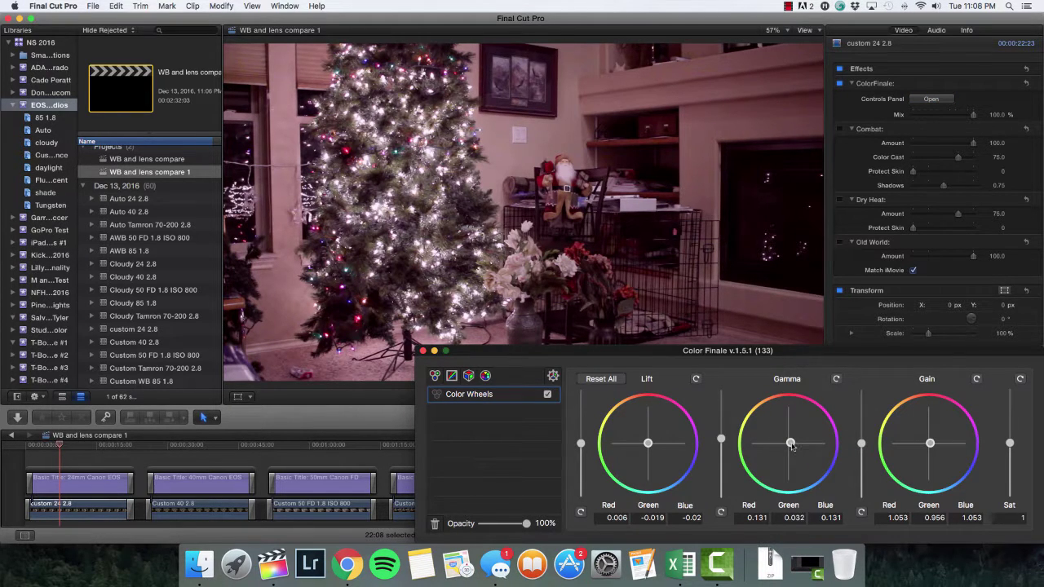
{"action": "mouse_move", "coordinate": [778, 442]}
{"action": "left_mouse_down"}
{"action": "mouse_move", "coordinate": [804, 437]}
{"action": "mouse_move", "coordinate": [777, 421]}
{"action": "mouse_move", "coordinate": [781, 444]}
{"action": "left_mouse_up"}
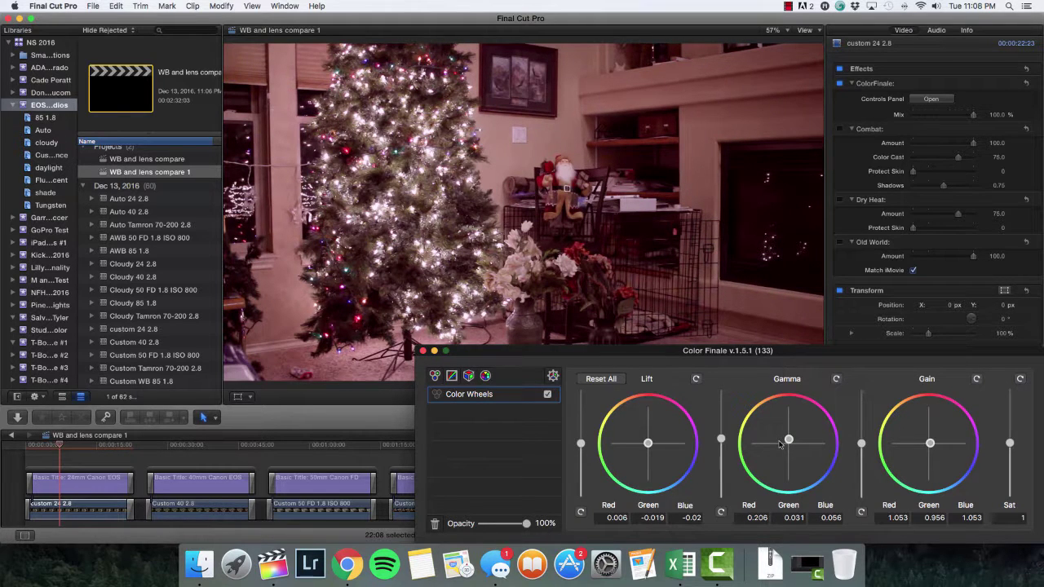
{"action": "left_click", "coordinate": [422, 352]}
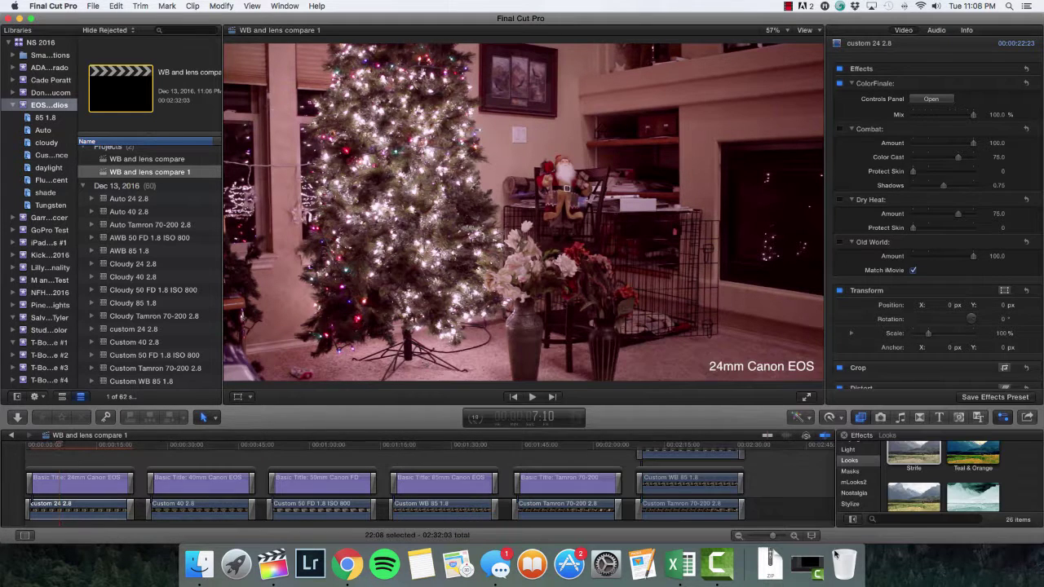